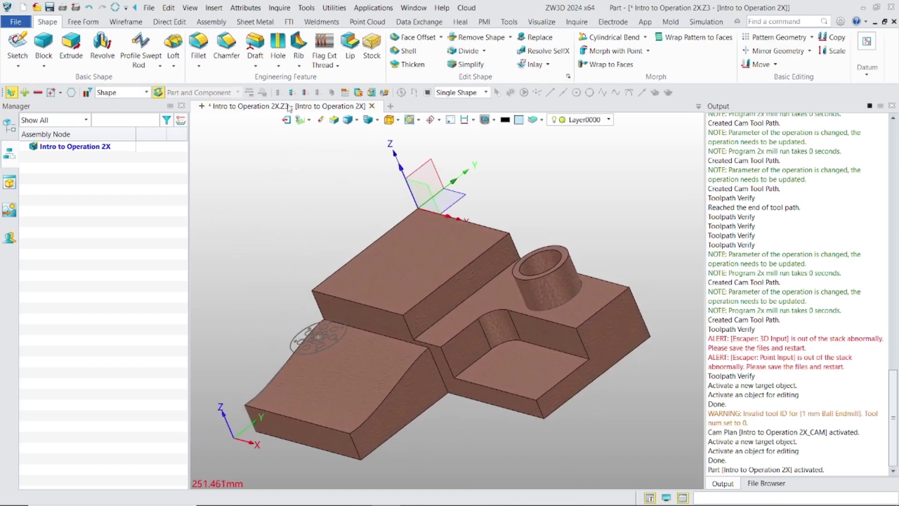
Open the CAM plan of the Intro to Operation 2X part
{"action": "left_click", "coordinate": [310, 121]}
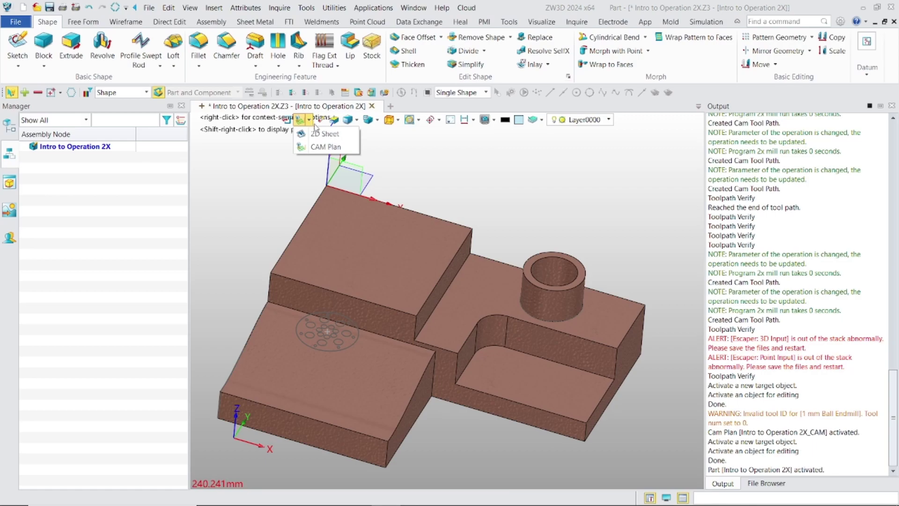
{"action": "left_click", "coordinate": [334, 148]}
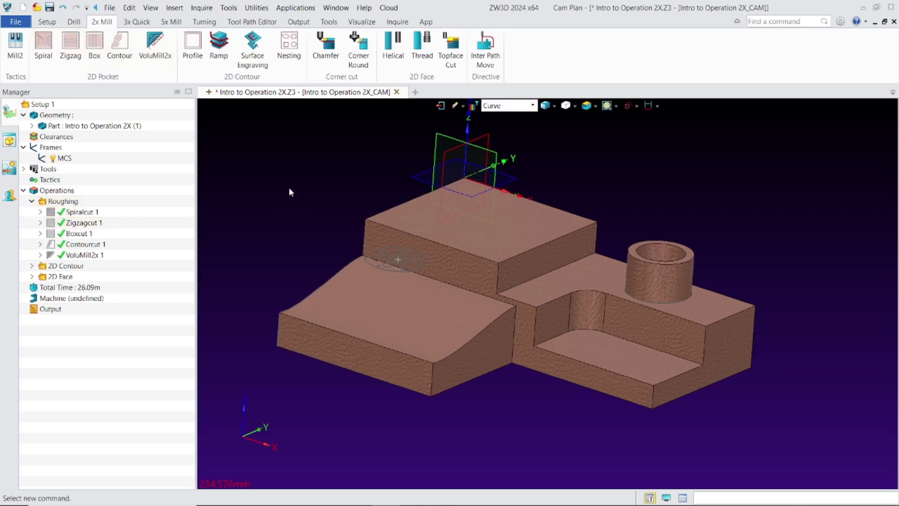
{"action": "scroll", "coordinate": [288, 187], "scroll_direction": "up", "scroll_amount": 5}
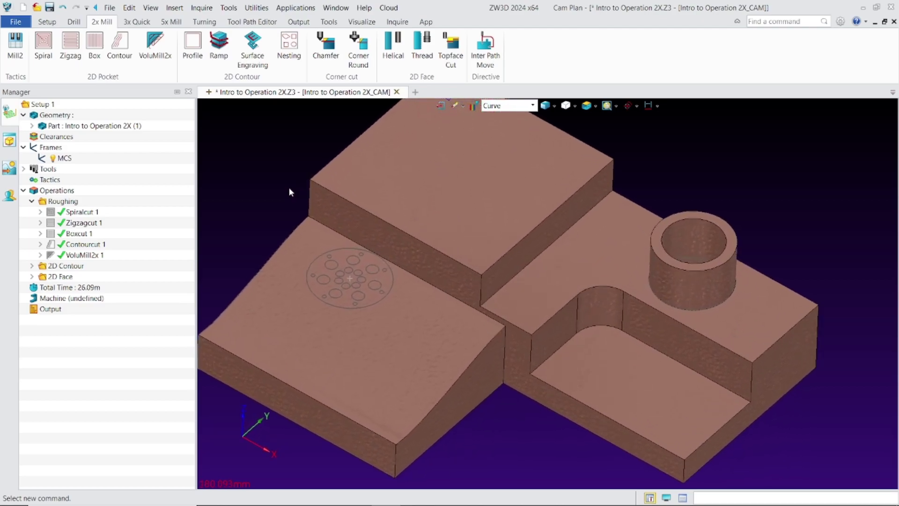
{"action": "scroll", "coordinate": [288, 188], "scroll_direction": "down", "scroll_amount": 3}
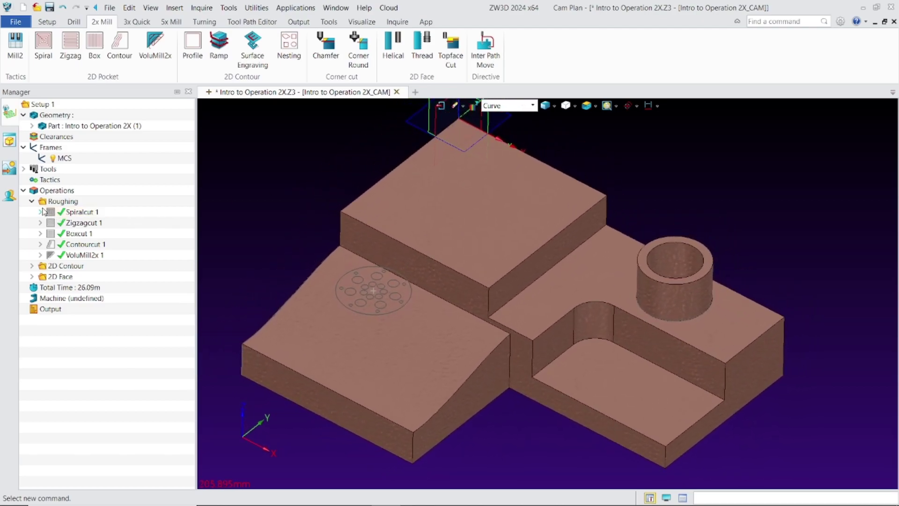
Expand the Spiralcut 1 operation and highlight its profile 1 feature on the part to examine the machined area
{"action": "left_click", "coordinate": [41, 212]}
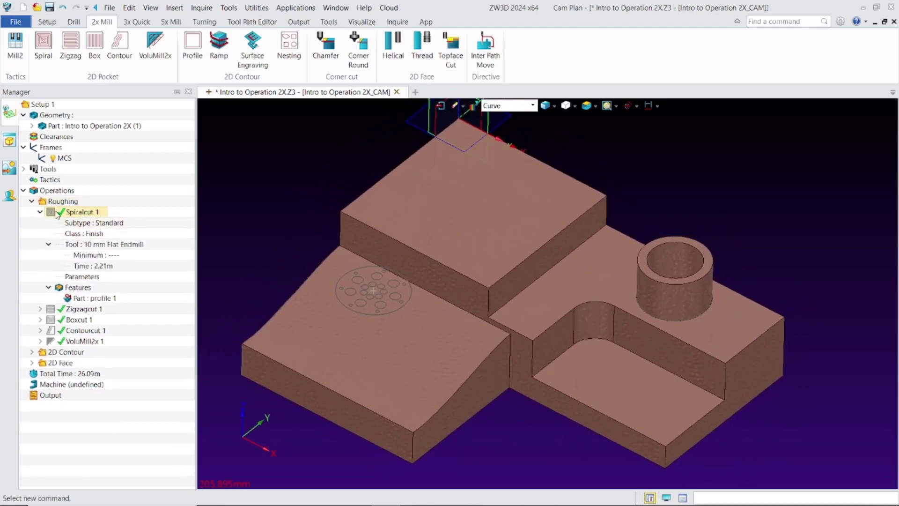
{"action": "left_click", "coordinate": [79, 299]}
{"action": "scroll", "coordinate": [413, 211], "scroll_direction": "up", "scroll_amount": 3}
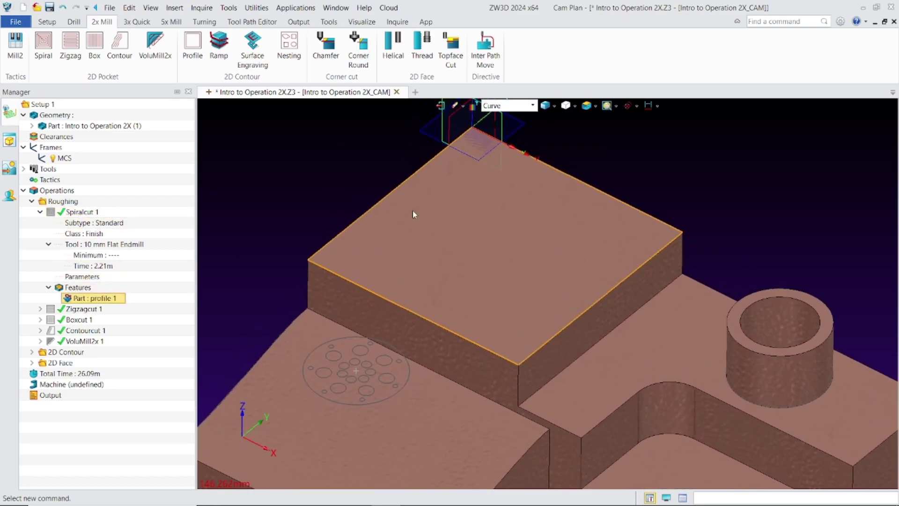
{"action": "scroll", "coordinate": [374, 262], "scroll_direction": "up", "scroll_amount": 3}
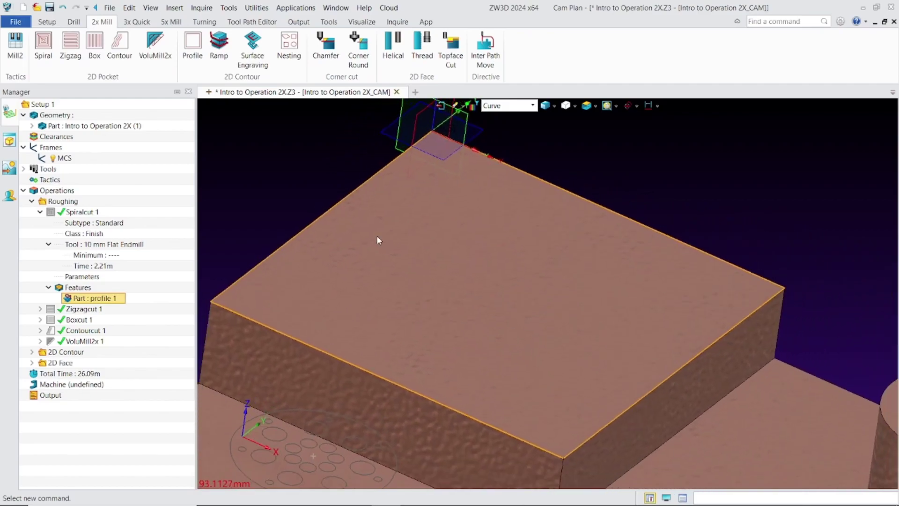
{"action": "scroll", "coordinate": [379, 240], "scroll_direction": "down", "scroll_amount": 3}
Review the features, boundaries and path settings of the Spiralcut 1 operation, leaving them unchanged
{"action": "double_click", "coordinate": [80, 211]}
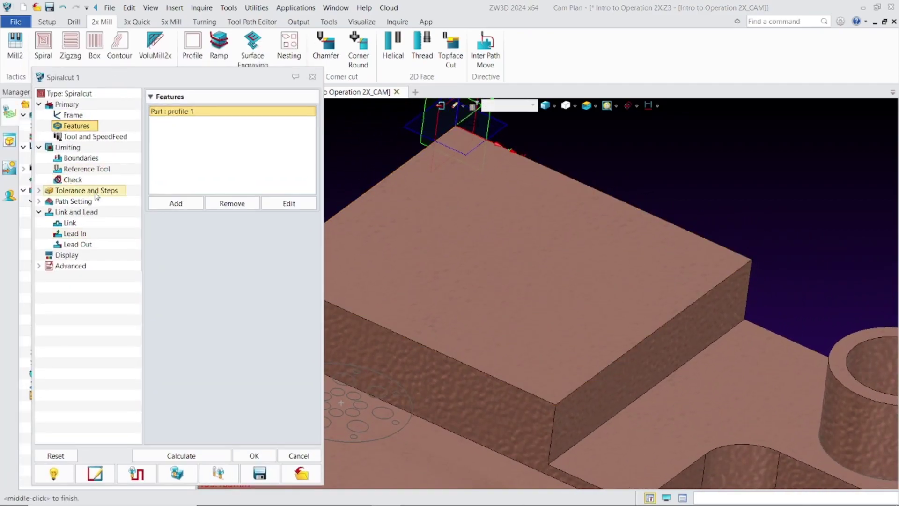
{"action": "left_click", "coordinate": [80, 158]}
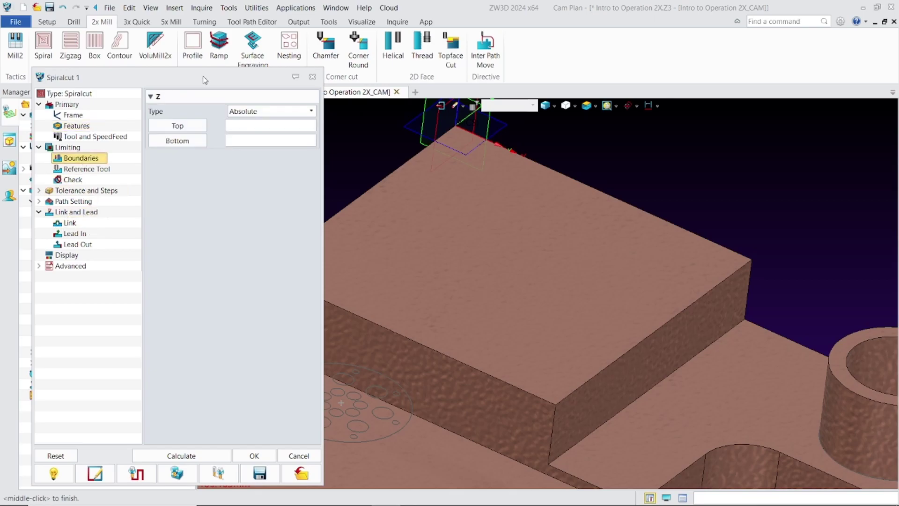
{"action": "left_click_drag", "start_coordinate": [204, 80], "coordinate": [193, 69]}
{"action": "left_click", "coordinate": [61, 184]}
{"action": "left_click", "coordinate": [62, 190]}
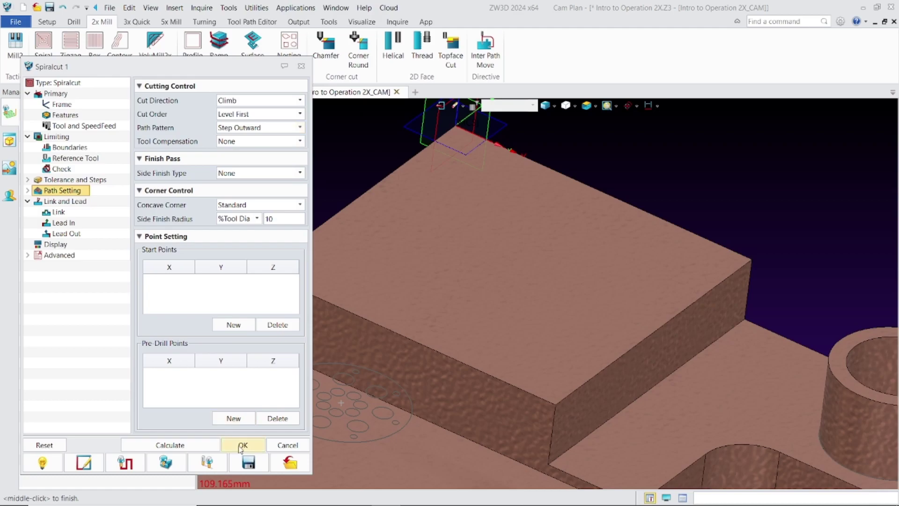
{"action": "left_click", "coordinate": [284, 447]}
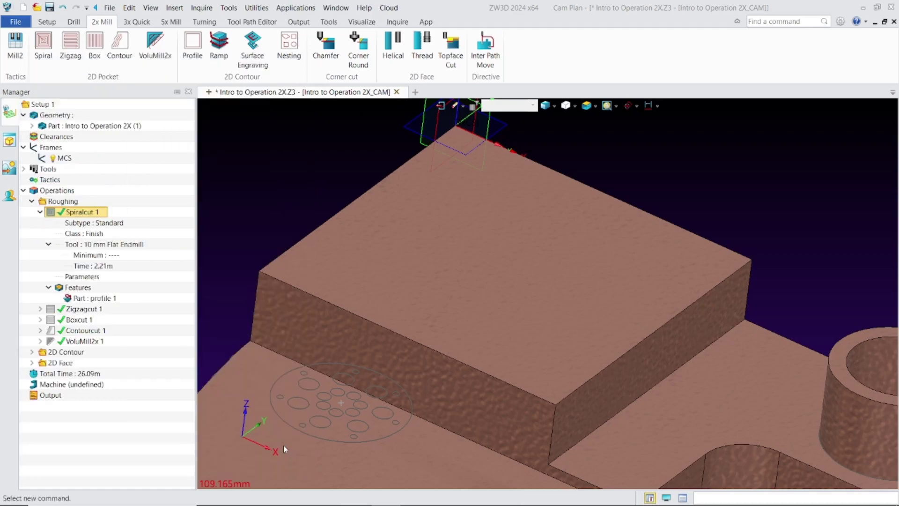
Show the Spiralcut 1 toolpath on the raised block's top face
{"action": "left_click", "coordinate": [51, 212]}
{"action": "scroll", "coordinate": [269, 172], "scroll_direction": "up", "scroll_amount": 5}
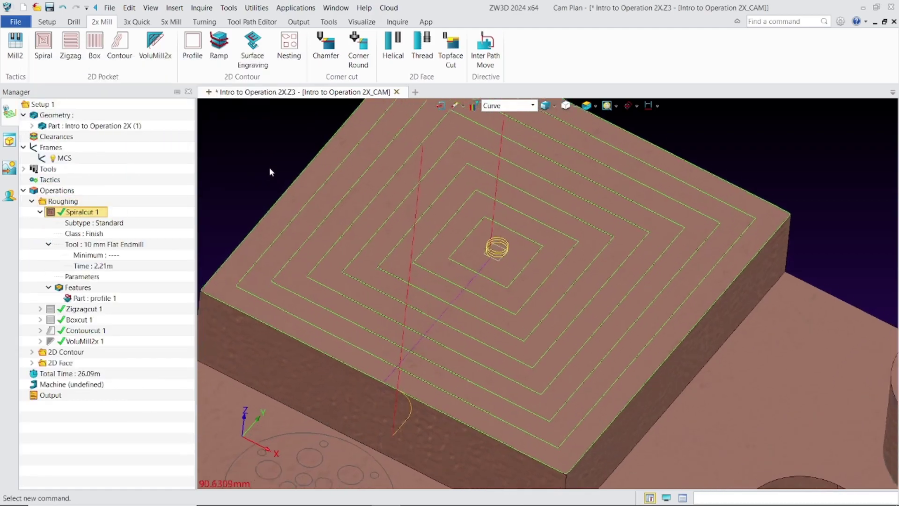
{"action": "scroll", "coordinate": [490, 208], "scroll_direction": "down", "scroll_amount": 4}
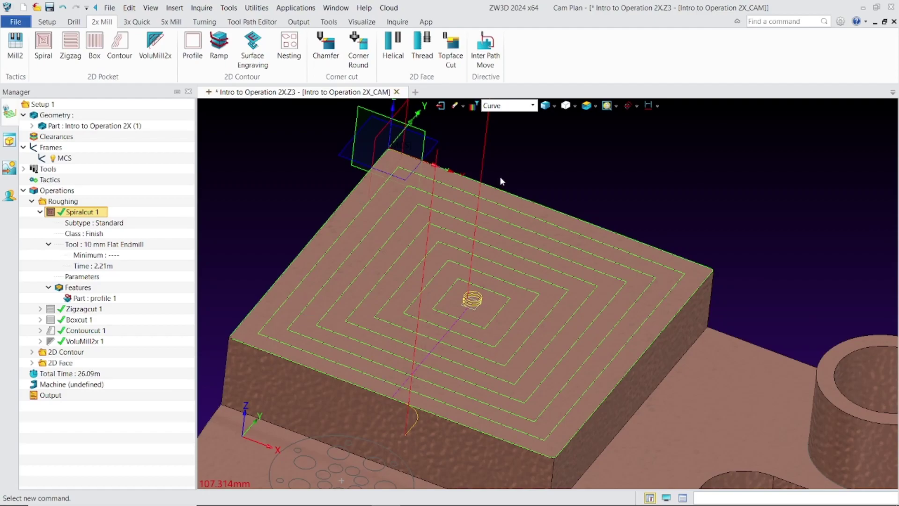
{"action": "scroll", "coordinate": [235, 266], "scroll_direction": "down", "scroll_amount": 2}
Verify the Spiralcut 1 toolpath by playing the tool motion, rewind it, and close the verification
{"action": "right_click", "coordinate": [101, 214]}
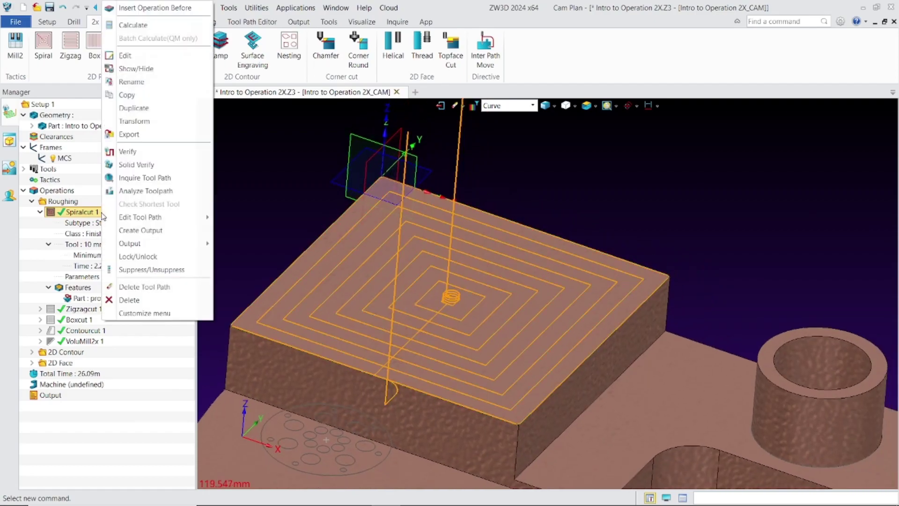
{"action": "left_click", "coordinate": [136, 165]}
{"action": "left_click", "coordinate": [839, 240]}
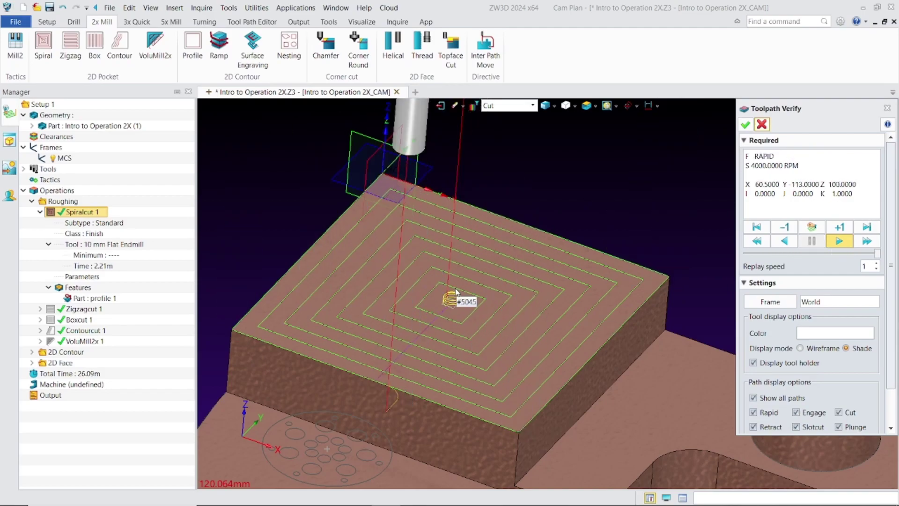
{"action": "left_click", "coordinate": [837, 241]}
{"action": "left_click", "coordinate": [754, 244]}
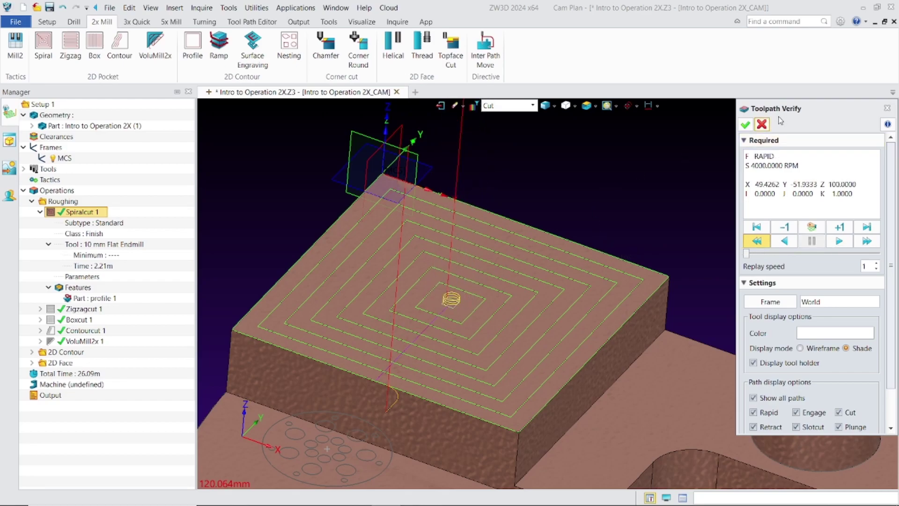
{"action": "left_click", "coordinate": [762, 125]}
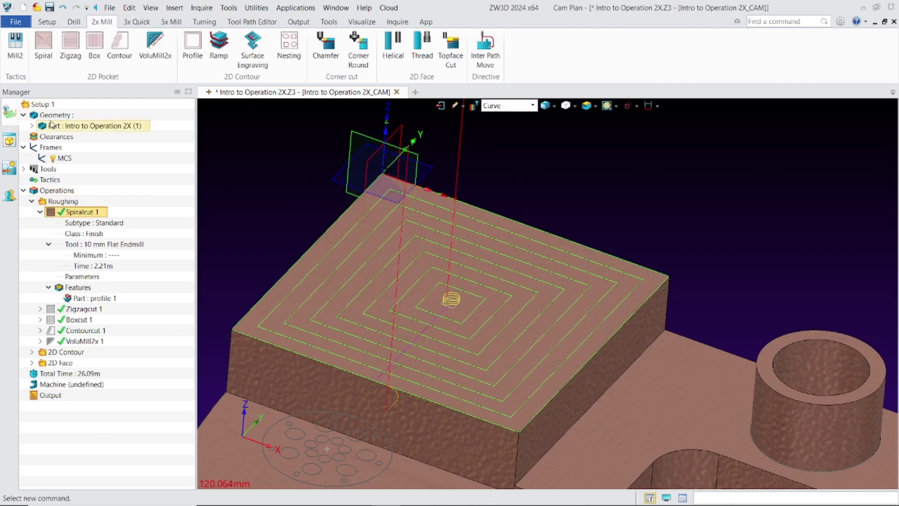
Review the Zigzagcut 1 operation's link and lead settings, including the available plunge types, without changing them
{"action": "left_click", "coordinate": [41, 213]}
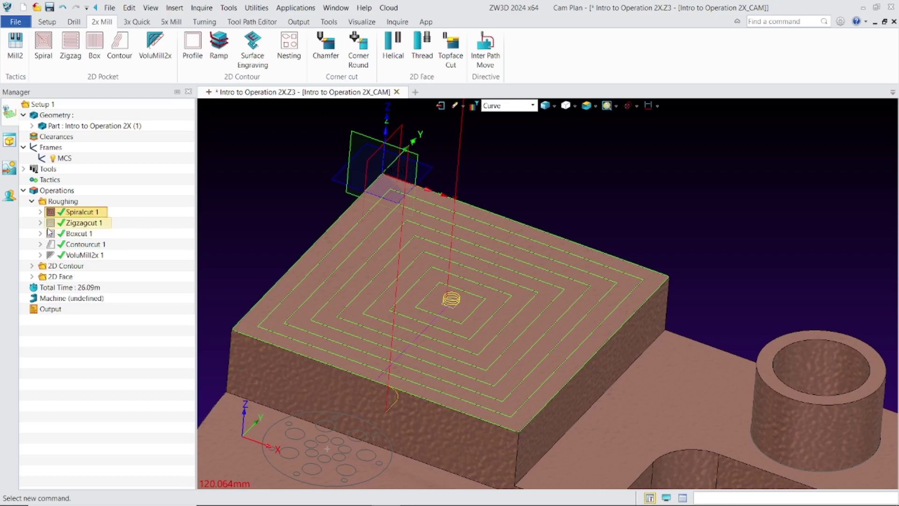
{"action": "left_click", "coordinate": [41, 222]}
{"action": "double_click", "coordinate": [80, 223]}
{"action": "left_click", "coordinate": [96, 187]}
{"action": "left_click", "coordinate": [46, 261]}
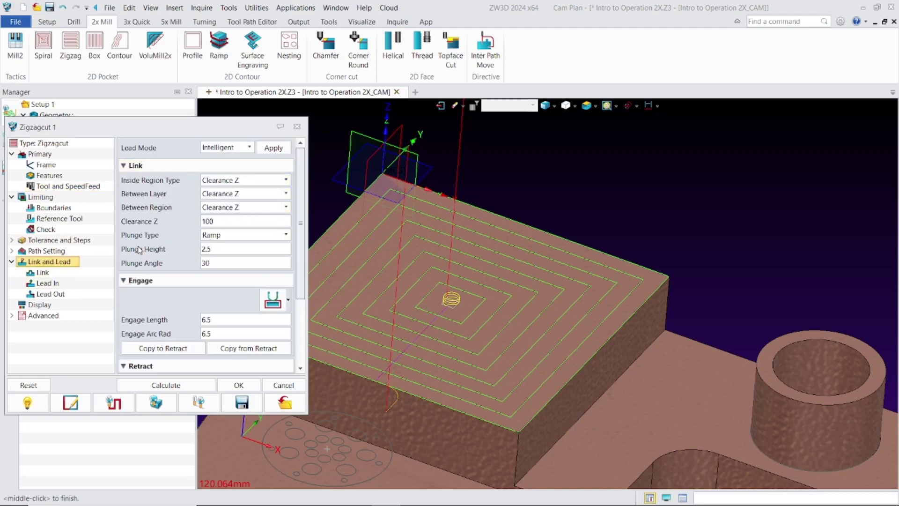
{"action": "left_click", "coordinate": [222, 237]}
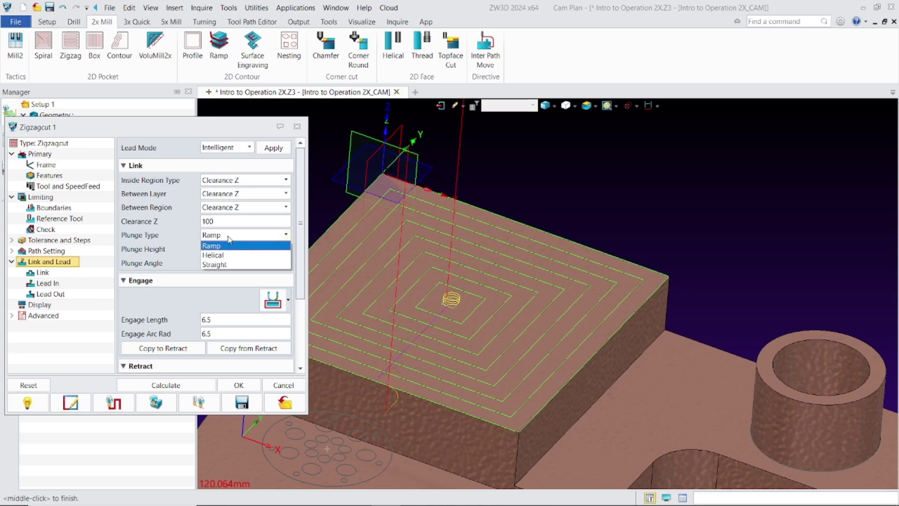
{"action": "left_click", "coordinate": [232, 245]}
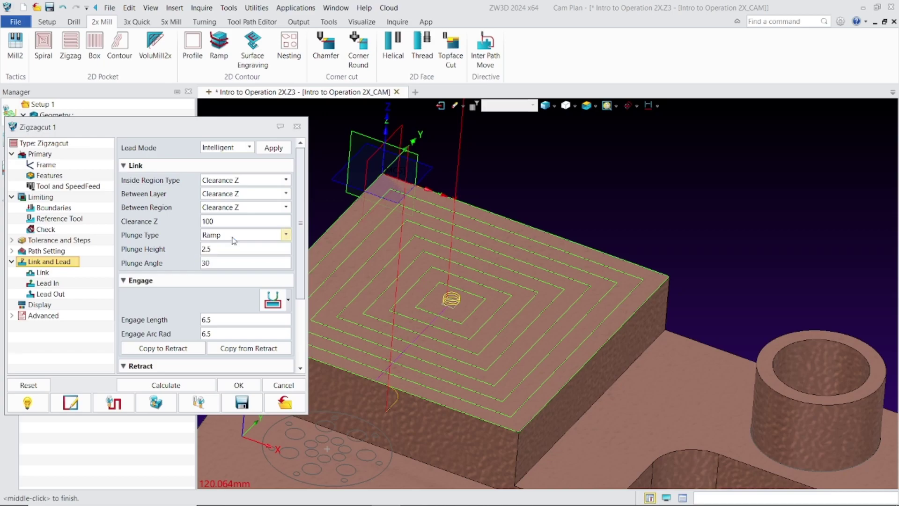
{"action": "left_click", "coordinate": [269, 381]}
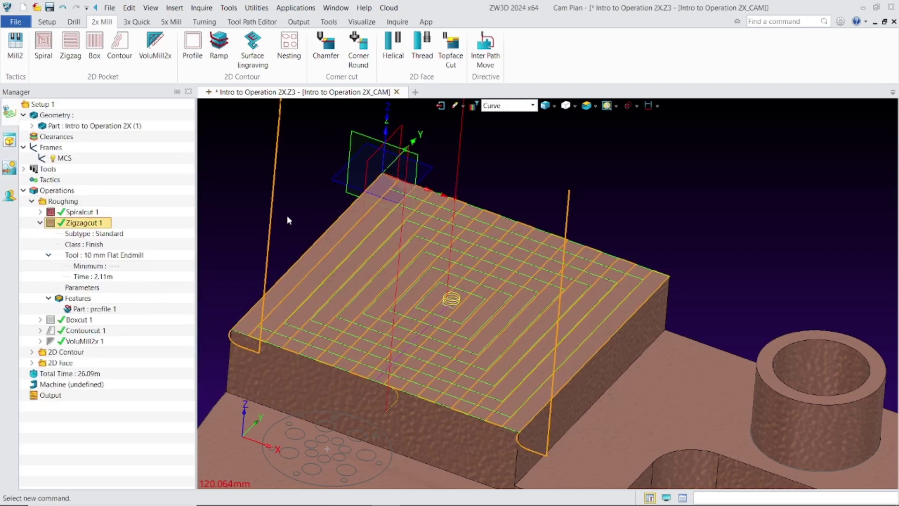
Hide the Spiralcut 1 toolpath to isolate the Zigzagcut 1 toolpath on the raised block
{"action": "left_click", "coordinate": [51, 212]}
{"action": "right_click_drag", "start_coordinate": [242, 179], "coordinate": [409, 197]}
{"action": "right_click_drag", "start_coordinate": [334, 262], "coordinate": [356, 282]}
{"action": "right_click_drag", "start_coordinate": [617, 310], "coordinate": [665, 287]}
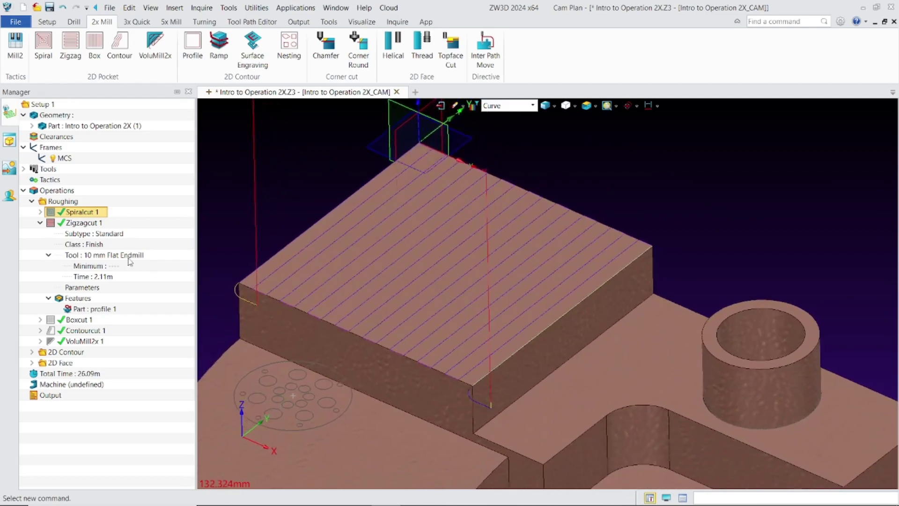
Start verifying the Zigzagcut 1 toolpath and play its tool motion
{"action": "right_click", "coordinate": [98, 227]}
{"action": "left_click", "coordinate": [124, 151]}
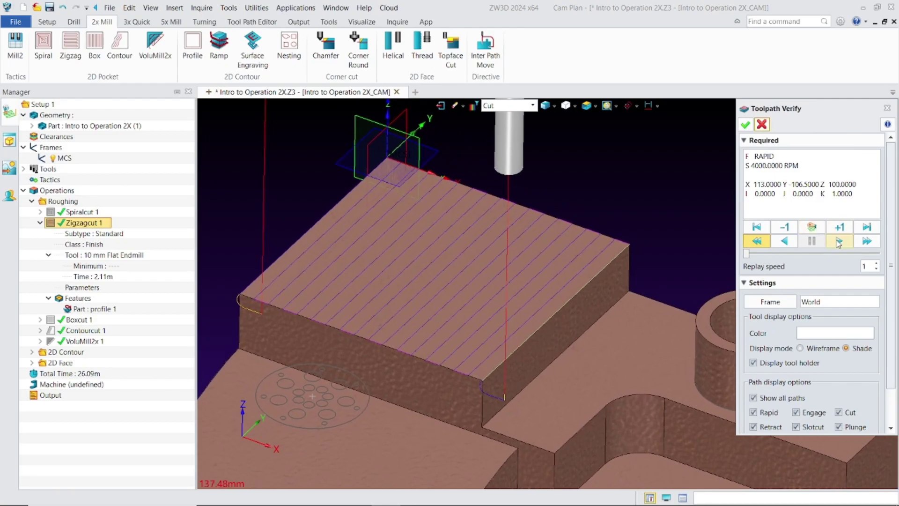
{"action": "left_click", "coordinate": [839, 241]}
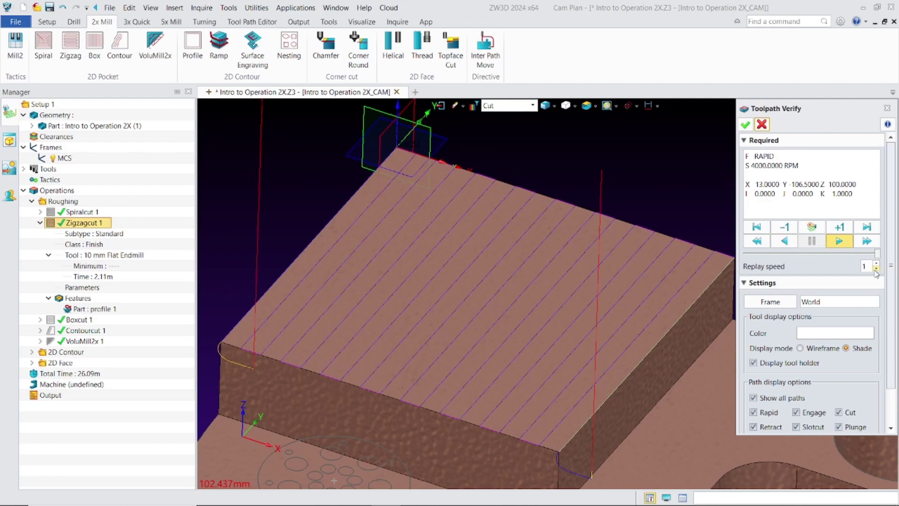
{"action": "left_click", "coordinate": [875, 269]}
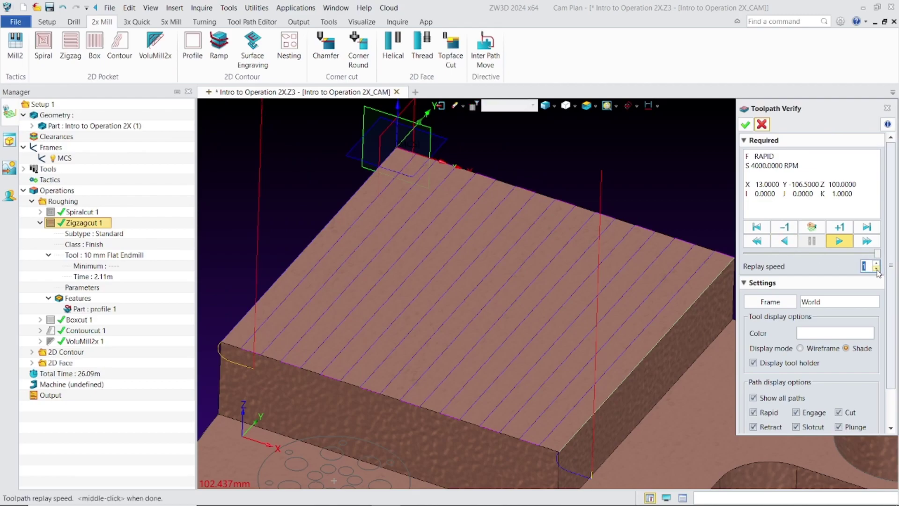
Step back through the Zigzagcut 1 tool motion, rewind and scrub it to past the middle, and close the verification
{"action": "left_click", "coordinate": [791, 230]}
{"action": "left_click", "coordinate": [791, 232]}
{"action": "left_click", "coordinate": [791, 233]}
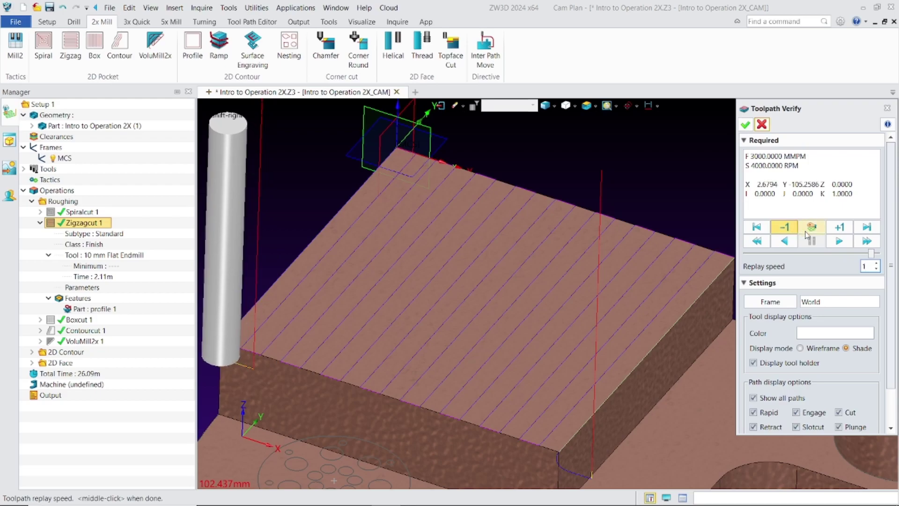
{"action": "left_click", "coordinate": [758, 243]}
{"action": "left_click", "coordinate": [811, 243]}
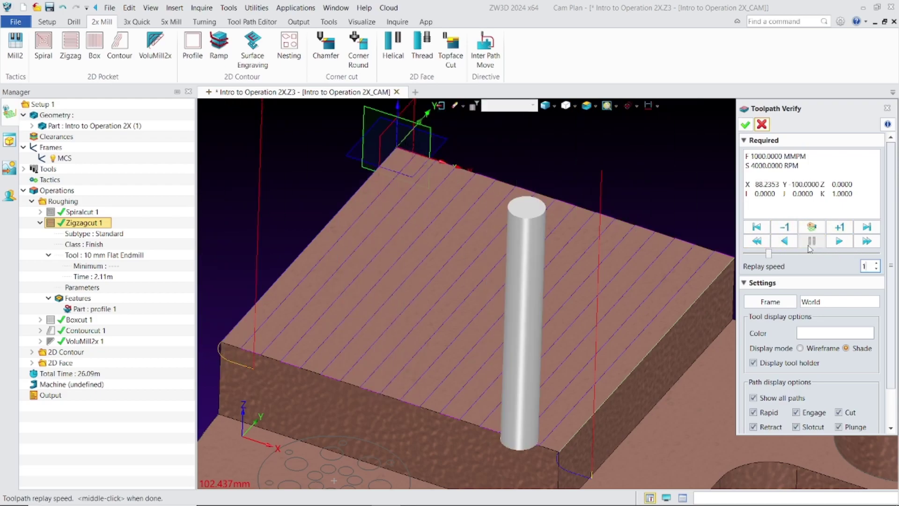
{"action": "left_click_drag", "start_coordinate": [769, 253], "coordinate": [826, 253]}
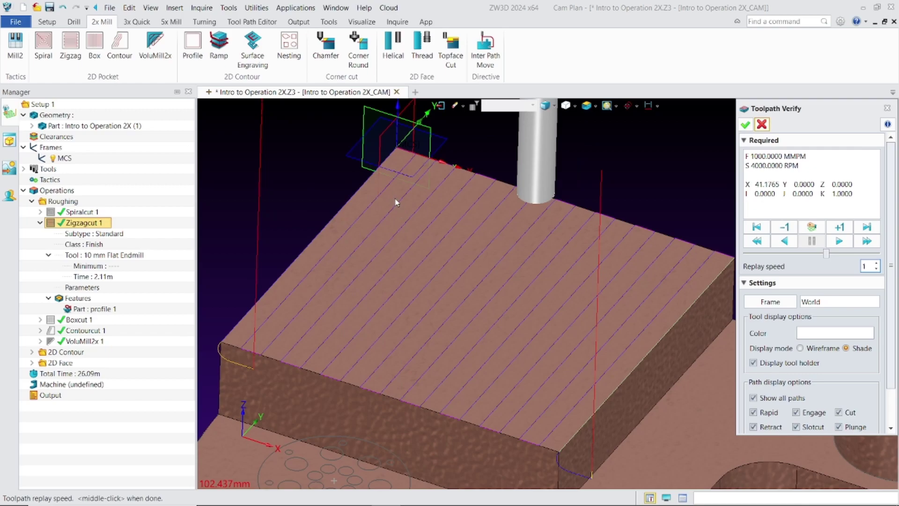
{"action": "right_click_drag", "start_coordinate": [395, 202], "coordinate": [394, 197]}
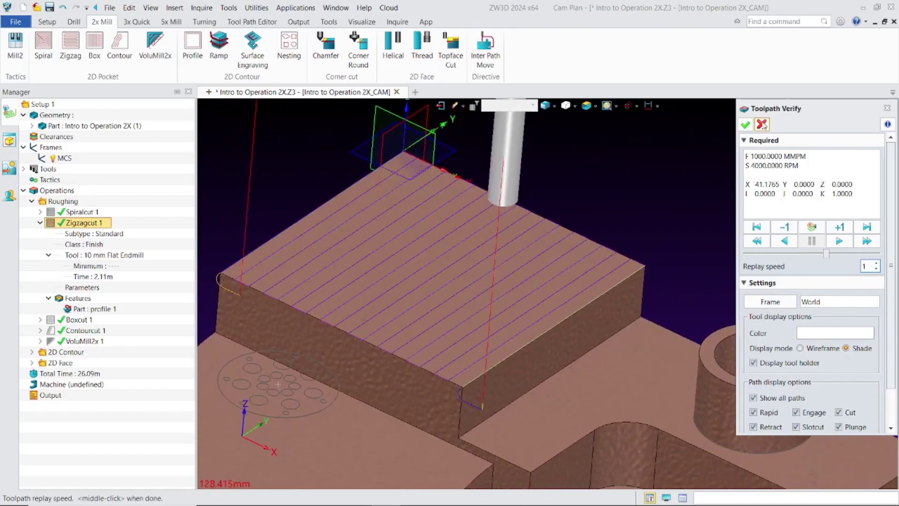
{"action": "left_click", "coordinate": [763, 124]}
Hide the Zigzagcut 1 toolpath, collapse that operation and expand Boxcut 1
{"action": "left_click", "coordinate": [50, 222]}
{"action": "left_click", "coordinate": [40, 223]}
{"action": "left_click", "coordinate": [40, 233]}
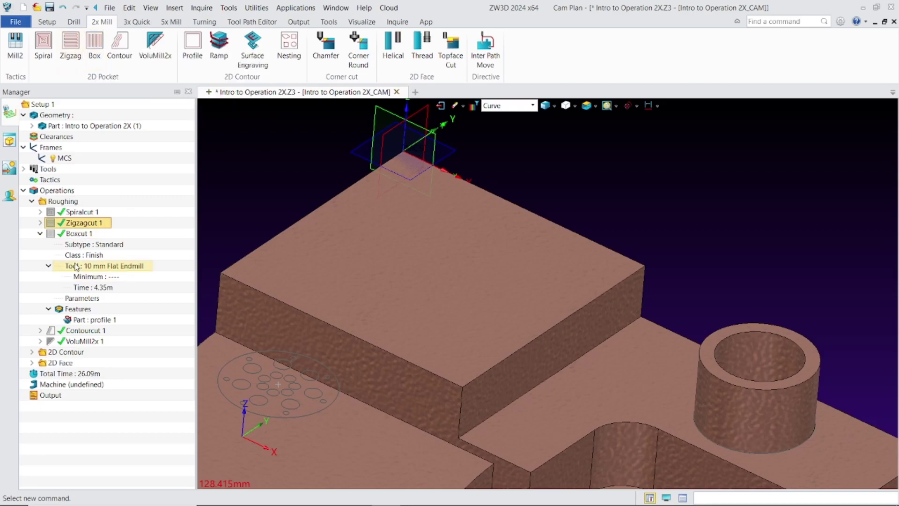
Open the Boxcut 1 parameters and review its tolerance and steps, features, tool and reference tool settings
{"action": "left_click", "coordinate": [86, 237]}
{"action": "double_click", "coordinate": [86, 238]}
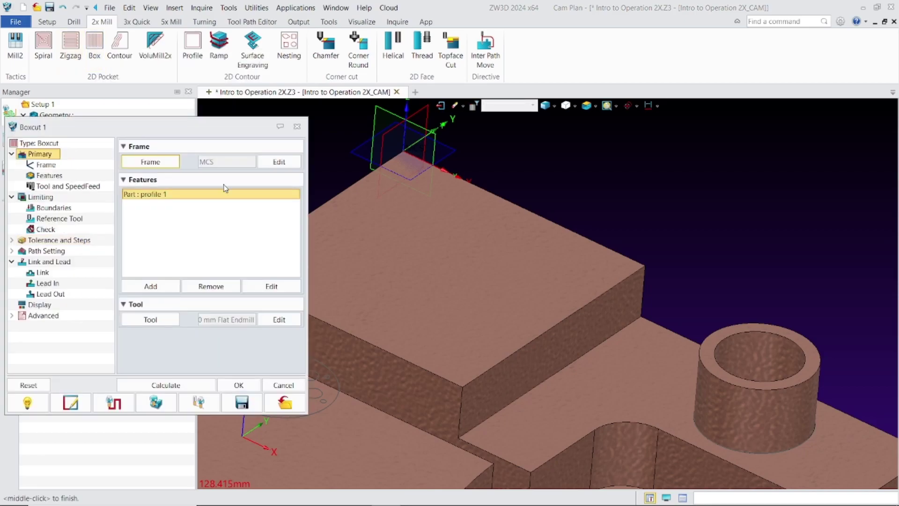
{"action": "left_click_drag", "start_coordinate": [150, 135], "coordinate": [162, 116]}
{"action": "left_click", "coordinate": [70, 226]}
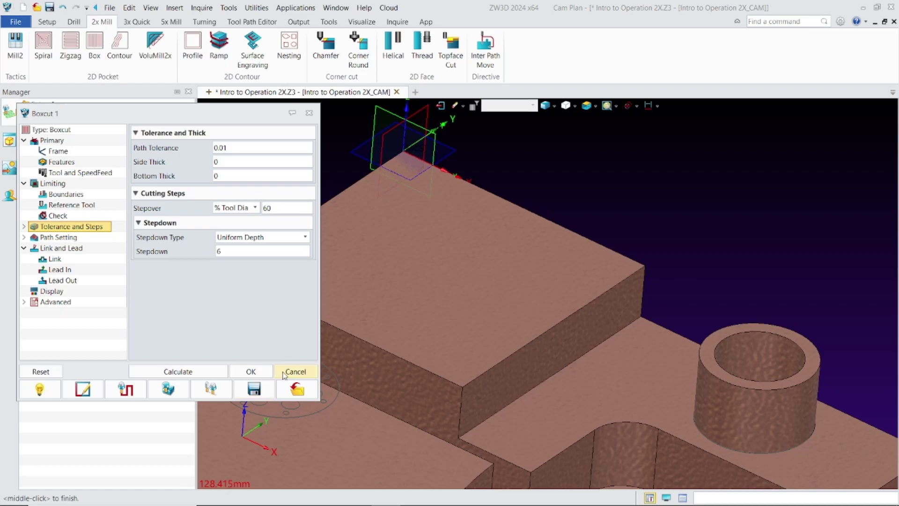
{"action": "left_click", "coordinate": [61, 162]}
{"action": "left_click", "coordinate": [63, 174]}
{"action": "left_click", "coordinate": [67, 205]}
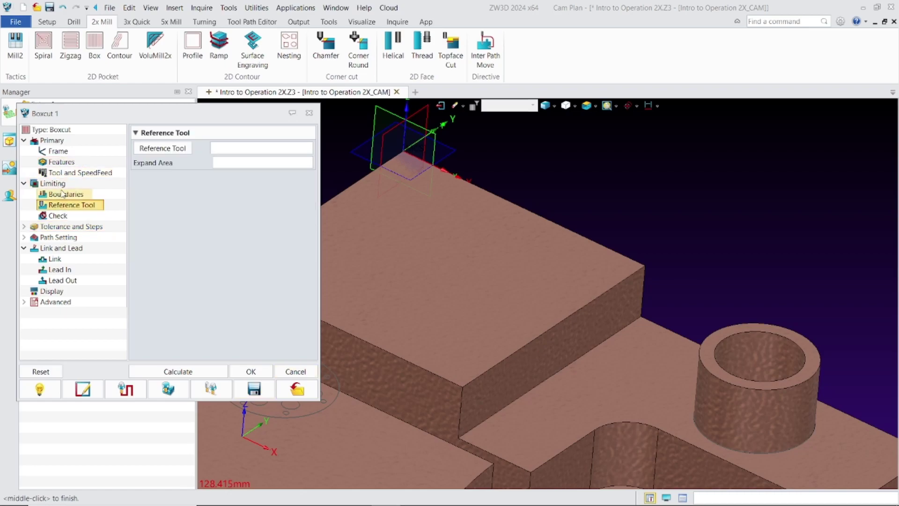
Review Boxcut 1's speeds and feeds, inspect the definition of its 10 mm flat endmill and close it
{"action": "left_click", "coordinate": [61, 162]}
{"action": "left_click", "coordinate": [61, 172]}
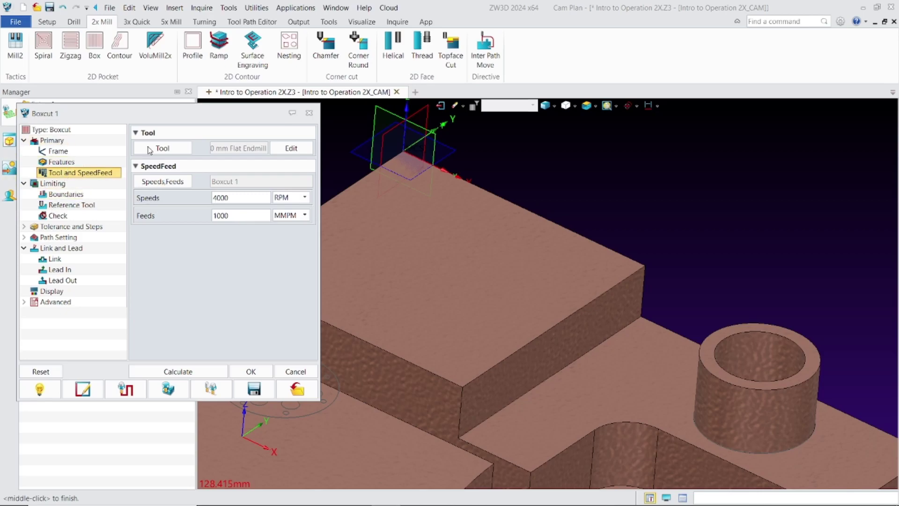
{"action": "left_click", "coordinate": [298, 150]}
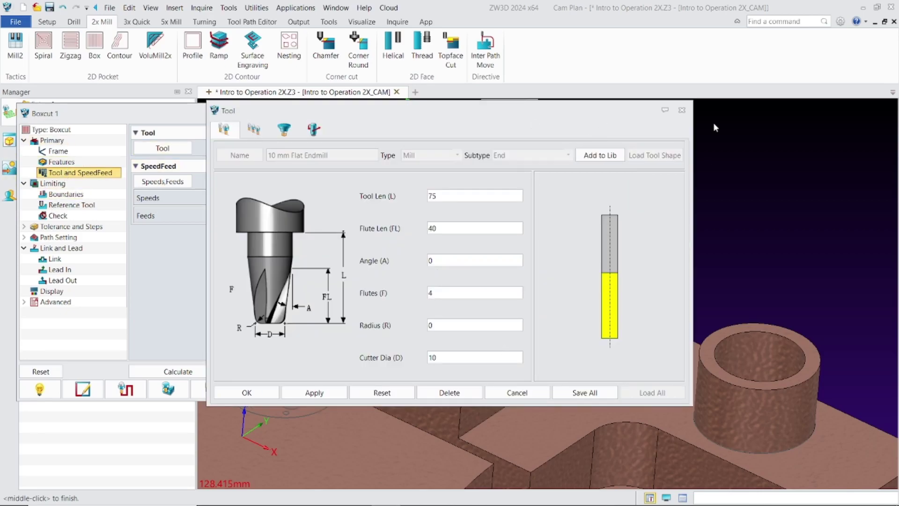
{"action": "left_click", "coordinate": [682, 111]}
Review Boxcut 1's path setting and its link and lead parameters, and close the operation's parameters
{"action": "left_click", "coordinate": [58, 237]}
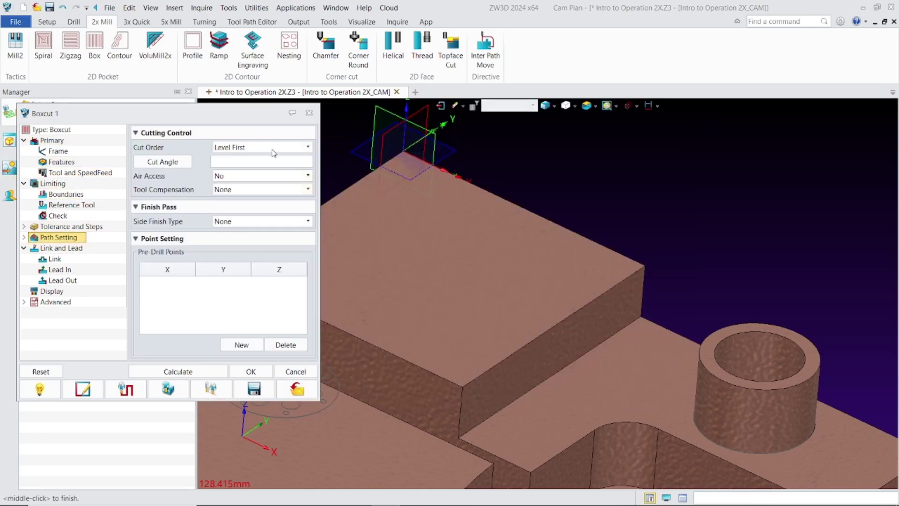
{"action": "left_click", "coordinate": [66, 249]}
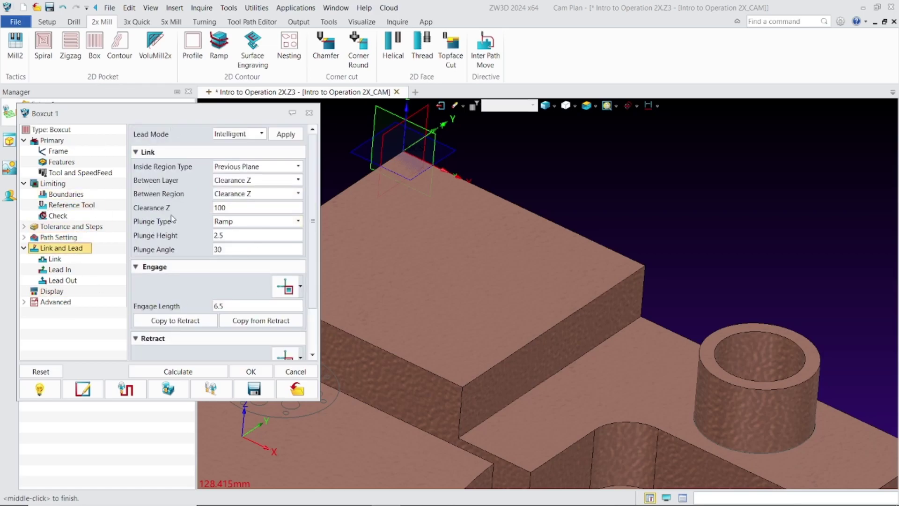
{"action": "left_click", "coordinate": [309, 113]}
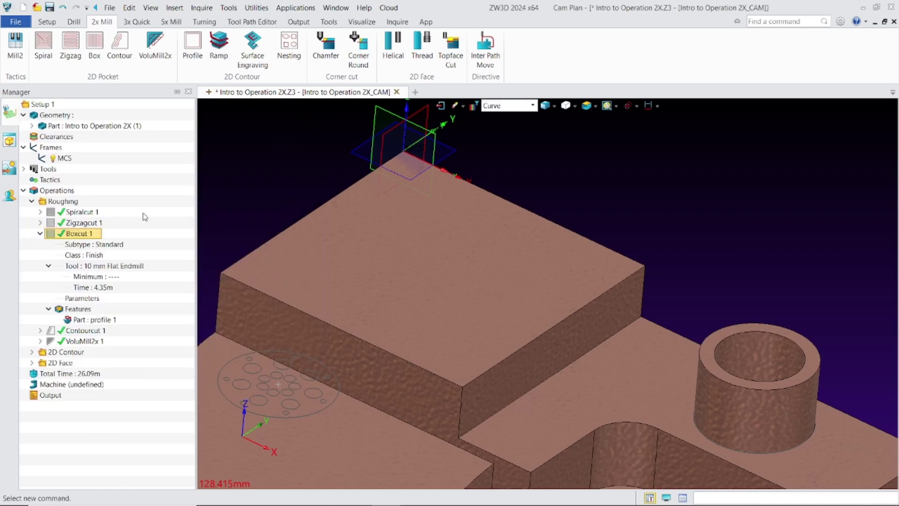
Show the Boxcut 1 and Zigzagcut 1 toolpaths together and compare their passes along the raised block's edges
{"action": "left_click", "coordinate": [75, 232]}
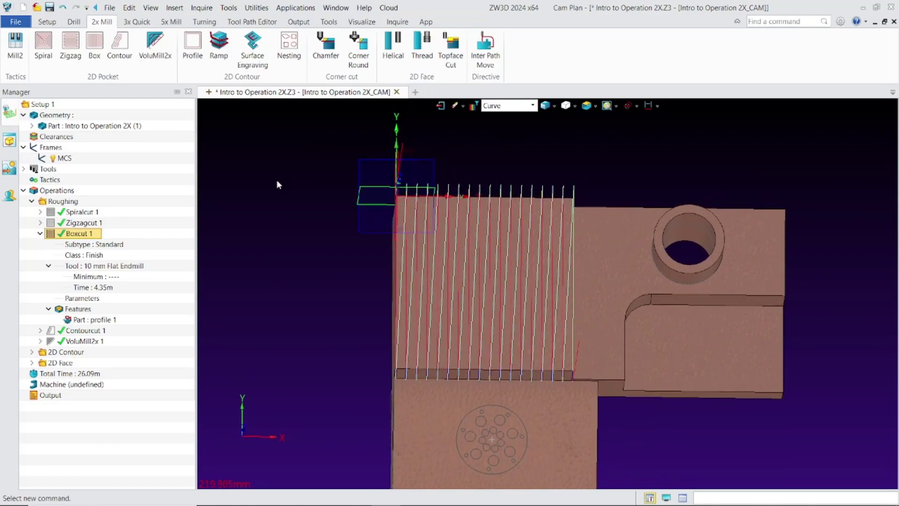
{"action": "left_click", "coordinate": [51, 224]}
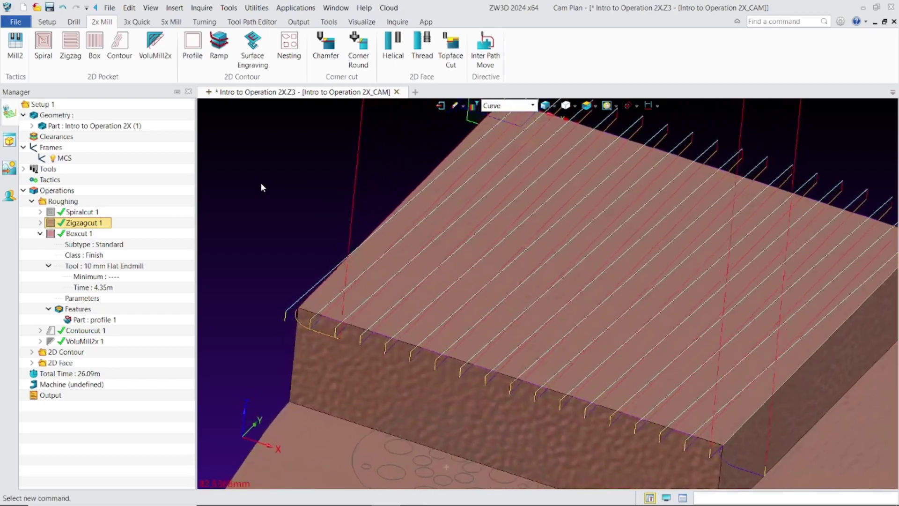
{"action": "left_click", "coordinate": [78, 233]}
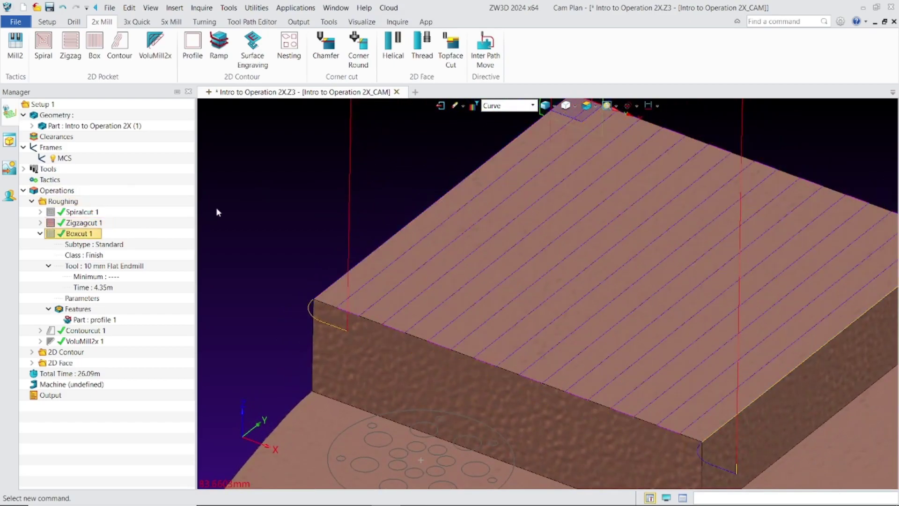
{"action": "left_click", "coordinate": [53, 232]}
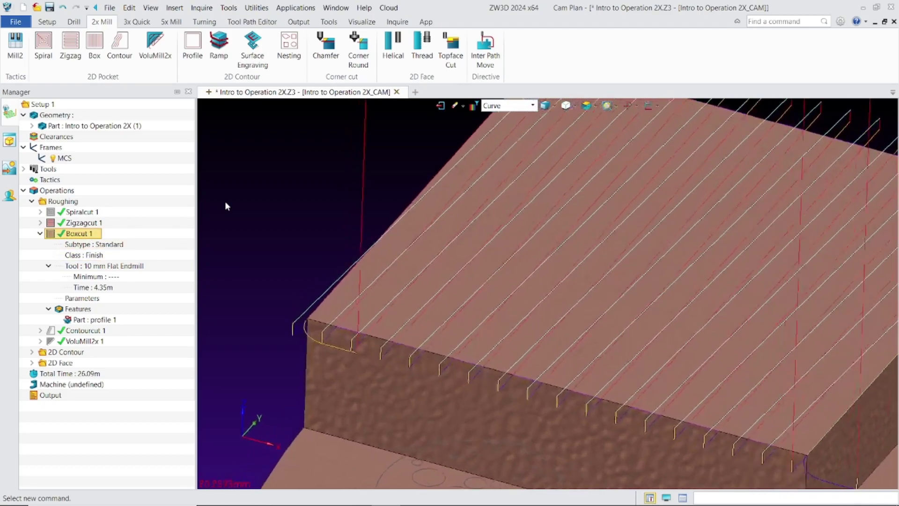
{"action": "right_click_drag", "start_coordinate": [350, 433], "coordinate": [423, 424]}
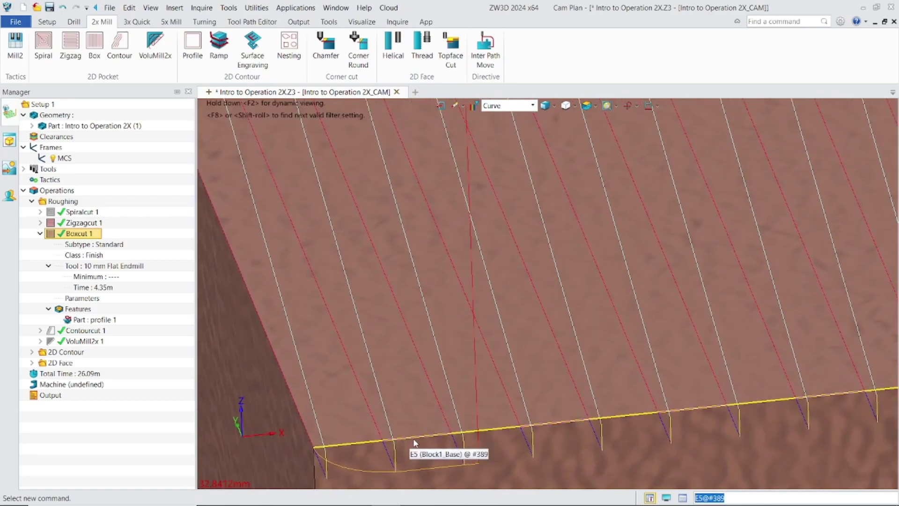
{"action": "scroll", "coordinate": [413, 431], "scroll_direction": "down", "scroll_amount": 5}
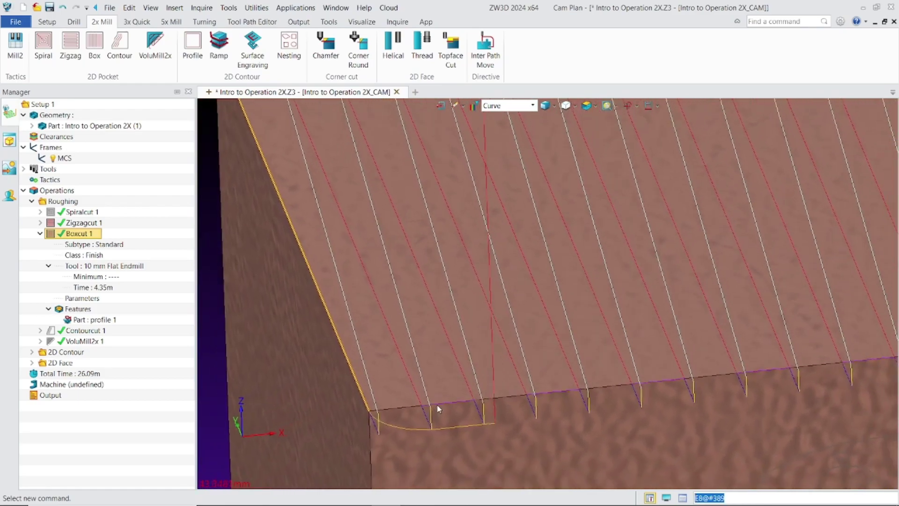
{"action": "scroll", "coordinate": [439, 409], "scroll_direction": "down", "scroll_amount": 8}
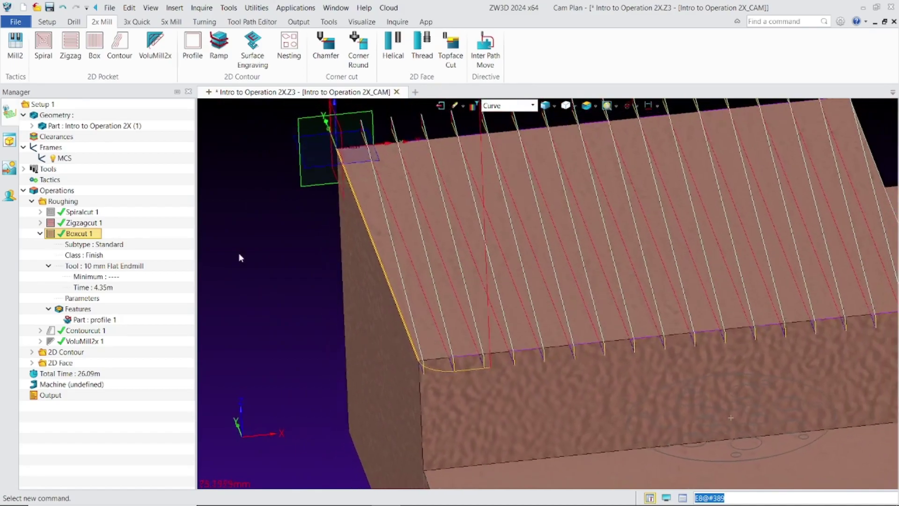
{"action": "scroll", "coordinate": [240, 257], "scroll_direction": "down", "scroll_amount": 1}
{"action": "right_click_drag", "start_coordinate": [466, 152], "coordinate": [178, 239]}
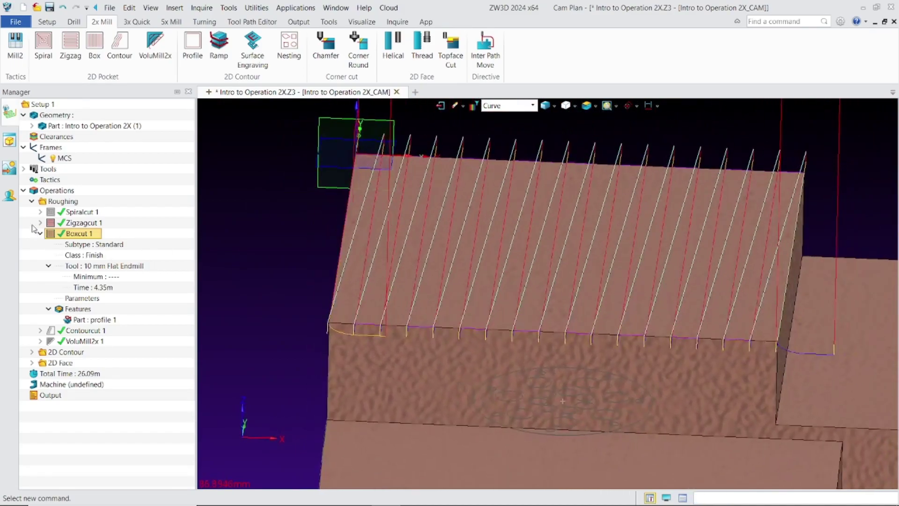
Inspect the Zigzagcut 1 toolpath without Boxcut 1, and switch the display to the Boxcut 1 toolpath only
{"action": "left_click", "coordinate": [50, 233]}
{"action": "right_click_drag", "start_coordinate": [356, 265], "coordinate": [344, 232]}
{"action": "scroll", "coordinate": [309, 279], "scroll_direction": "up", "scroll_amount": 3}
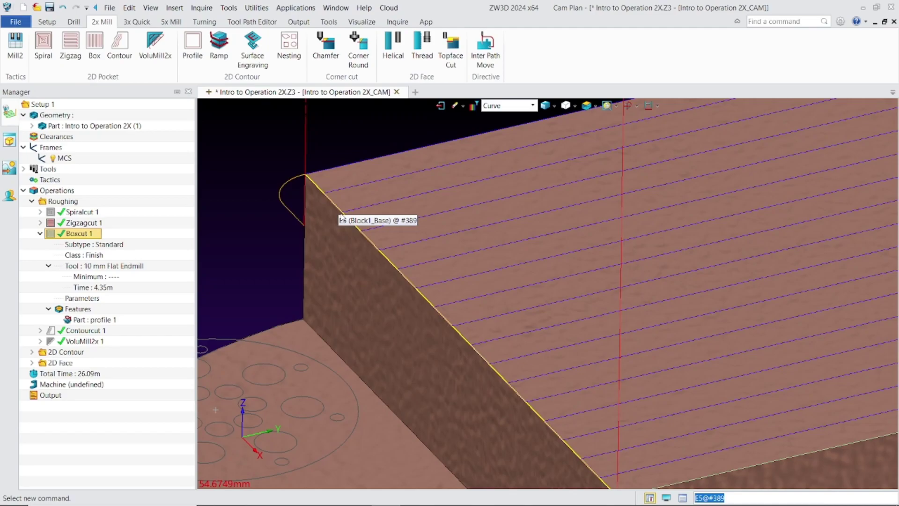
{"action": "left_click", "coordinate": [51, 234]}
{"action": "left_click", "coordinate": [50, 223]}
{"action": "right_click_drag", "start_coordinate": [199, 149], "coordinate": [212, 146]}
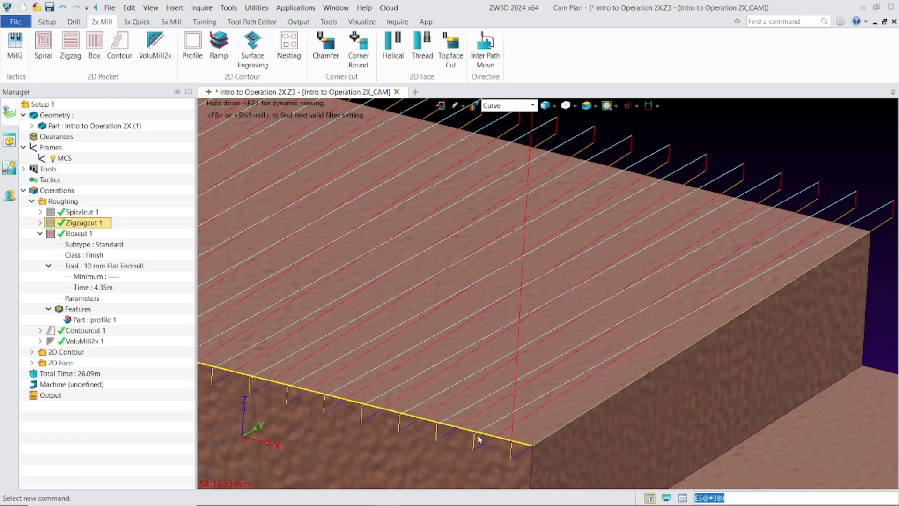
Verify the Boxcut 1 toolpath by playing its tool motion over the raised block, and close the verification
{"action": "left_click", "coordinate": [77, 233]}
{"action": "right_click", "coordinate": [71, 233]}
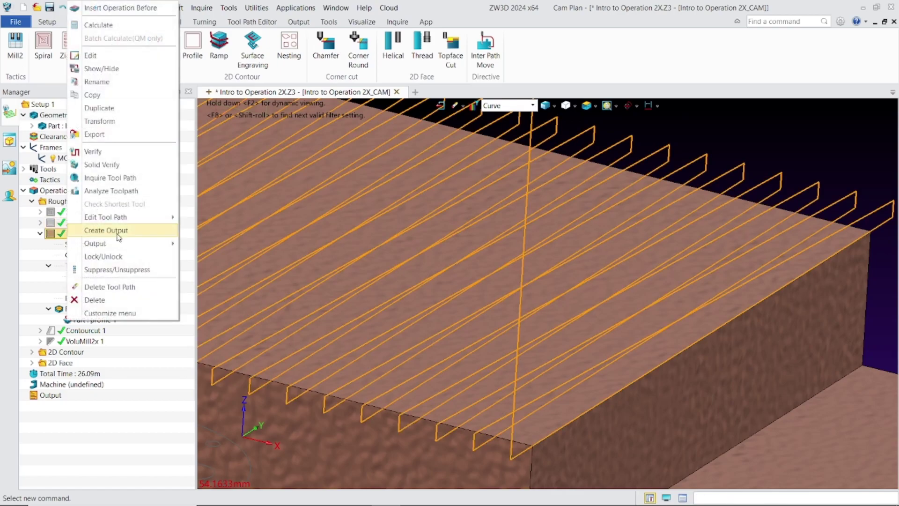
{"action": "left_click", "coordinate": [119, 156]}
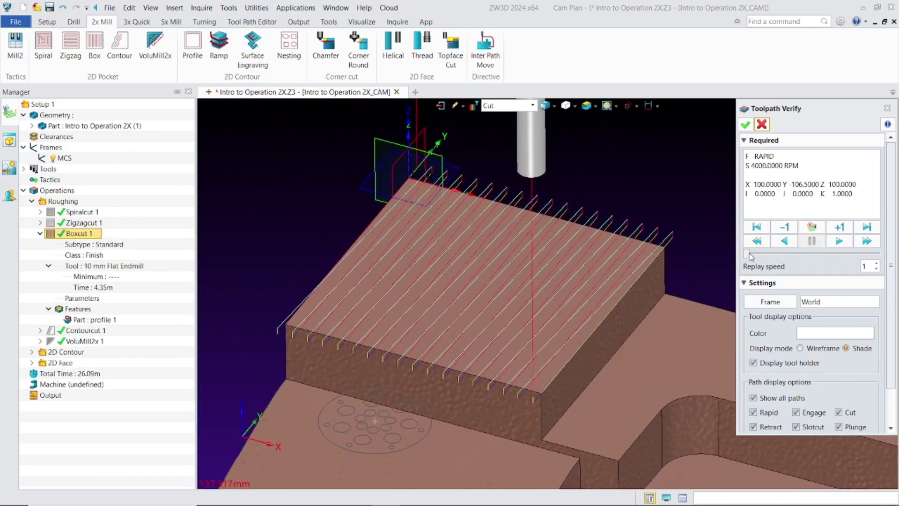
{"action": "left_click", "coordinate": [749, 254]}
{"action": "left_click", "coordinate": [838, 241]}
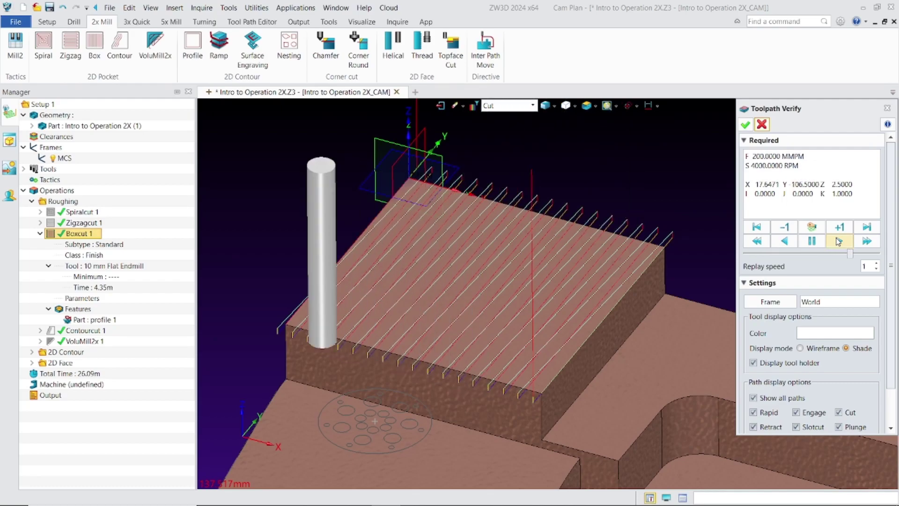
{"action": "right_click_drag", "start_coordinate": [584, 221], "coordinate": [576, 203]}
{"action": "scroll", "coordinate": [575, 203], "scroll_direction": "up", "scroll_amount": 1}
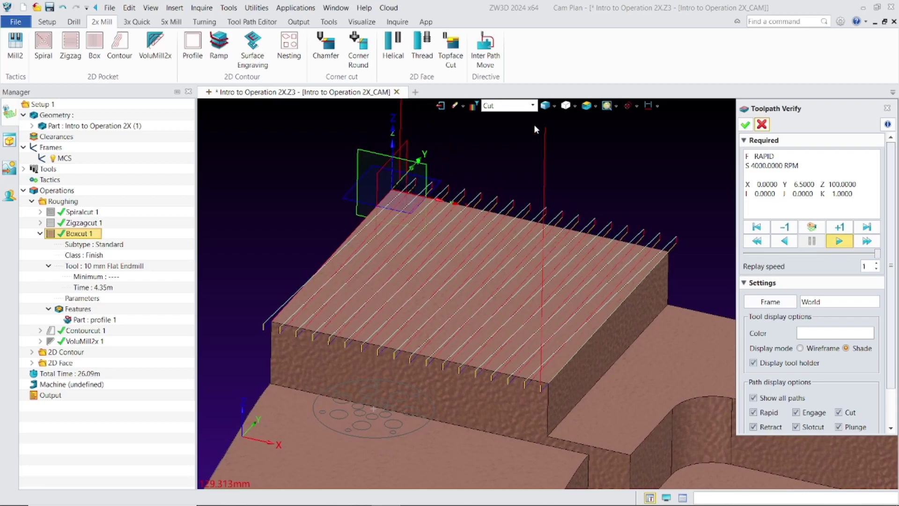
{"action": "left_click", "coordinate": [762, 124]}
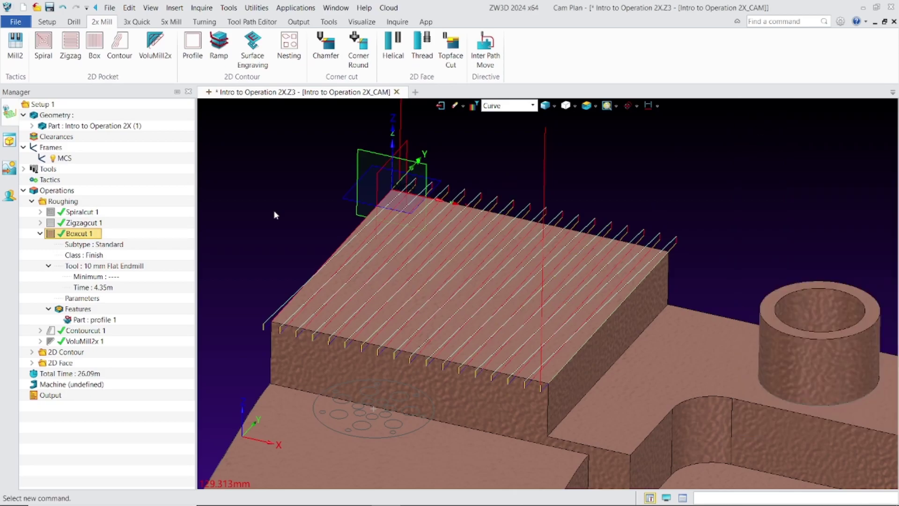
Hide the Boxcut 1 toolpath, collapse that operation and expand Contourcut 1
{"action": "left_click", "coordinate": [40, 233]}
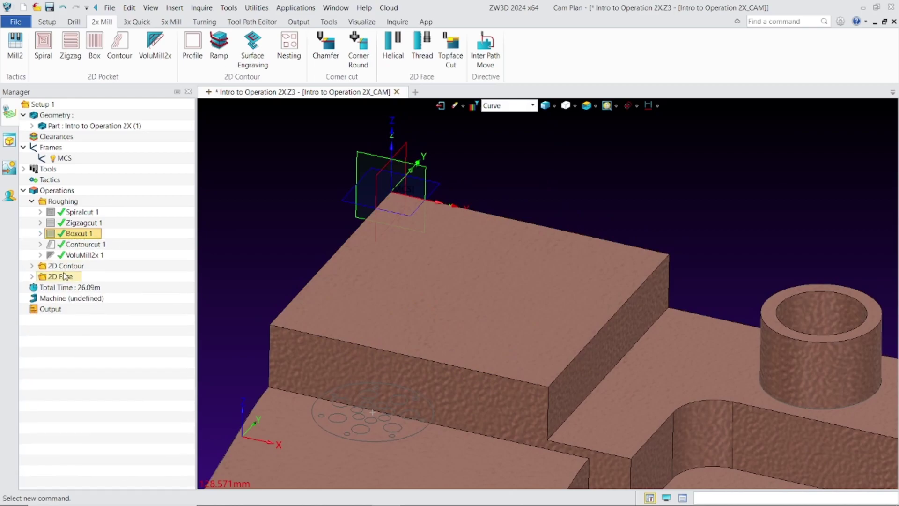
{"action": "left_click", "coordinate": [41, 244]}
{"action": "scroll", "coordinate": [373, 155], "scroll_direction": "down", "scroll_amount": 4}
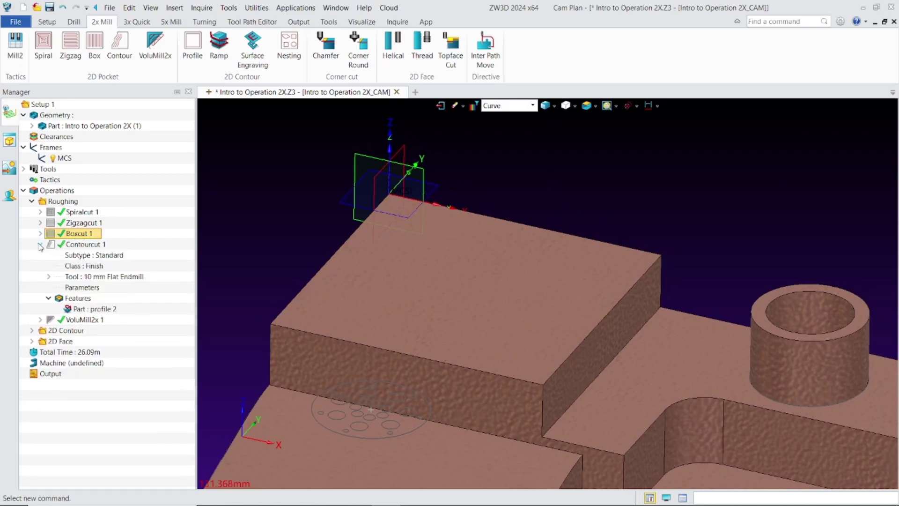
{"action": "right_click_drag", "start_coordinate": [310, 406], "coordinate": [269, 401]}
{"action": "scroll", "coordinate": [646, 325], "scroll_direction": "up", "scroll_amount": 3}
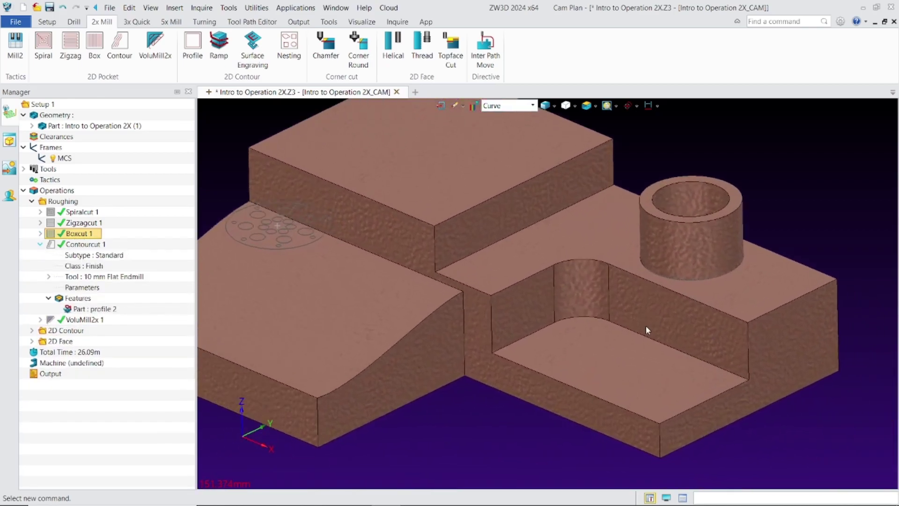
Open the profile 2 feature of Contourcut 1 and examine the tool locations of its member edges
{"action": "left_click", "coordinate": [60, 247]}
{"action": "left_click", "coordinate": [72, 310]}
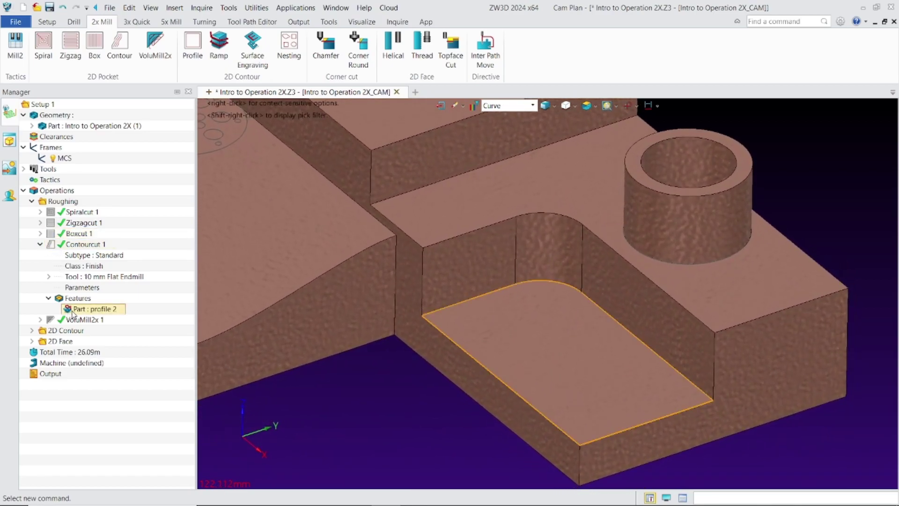
{"action": "double_click", "coordinate": [99, 308]}
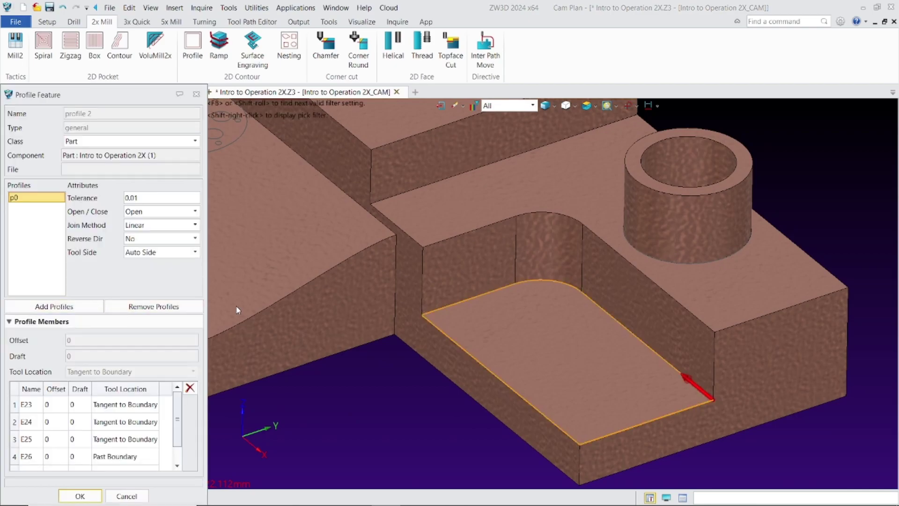
{"action": "scroll", "coordinate": [108, 432], "scroll_direction": "down", "scroll_amount": 2}
{"action": "left_click_drag", "start_coordinate": [178, 422], "coordinate": [180, 438]}
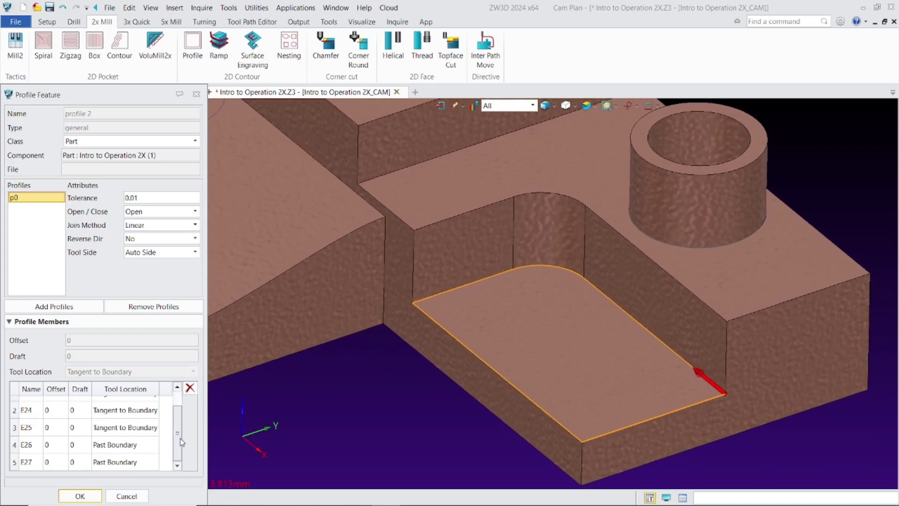
{"action": "right_click_drag", "start_coordinate": [390, 336], "coordinate": [352, 347]}
{"action": "scroll", "coordinate": [353, 348], "scroll_direction": "down", "scroll_amount": 2}
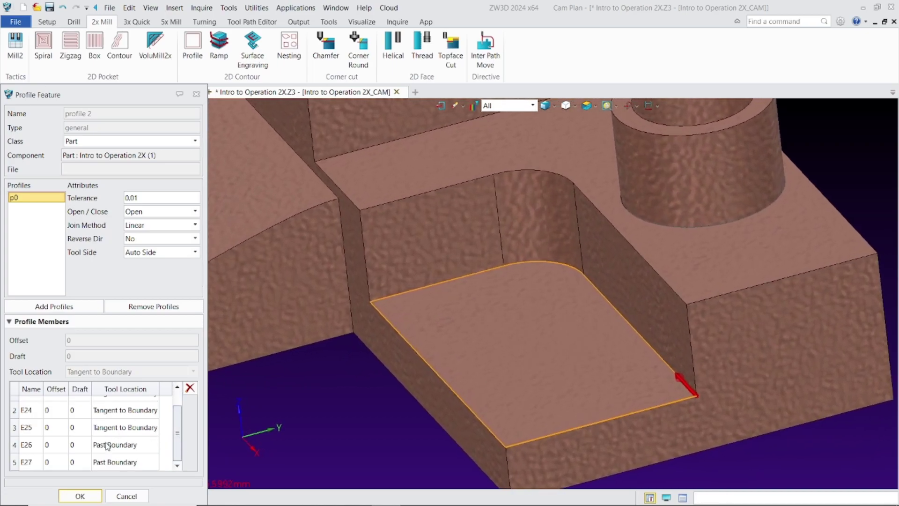
Highlight profile members E26 and E27 on the pocket floor and view the tool location options for E27
{"action": "left_click", "coordinate": [107, 445]}
{"action": "right_click_drag", "start_coordinate": [412, 272], "coordinate": [357, 277]}
{"action": "left_click", "coordinate": [102, 462]}
{"action": "left_click", "coordinate": [103, 445]}
{"action": "left_click", "coordinate": [103, 462]}
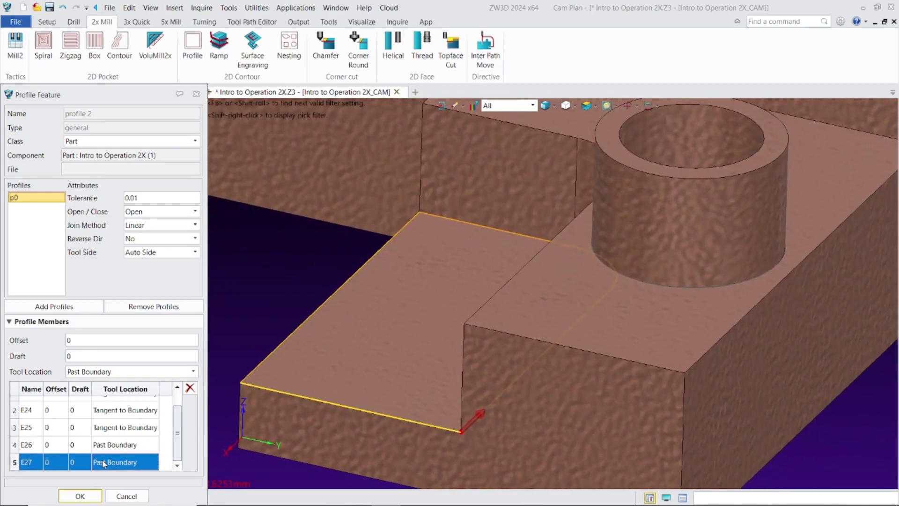
{"action": "left_click", "coordinate": [100, 372]}
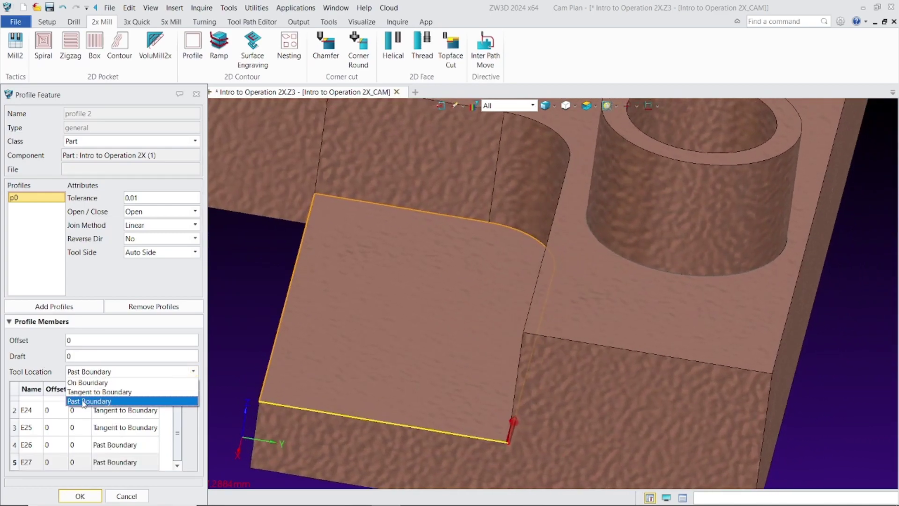
{"action": "left_click", "coordinate": [190, 367]}
Highlight profile members E24 to E27 in turn to compare each edge's tool location with the pocket's walls and open sides
{"action": "left_click", "coordinate": [98, 423]}
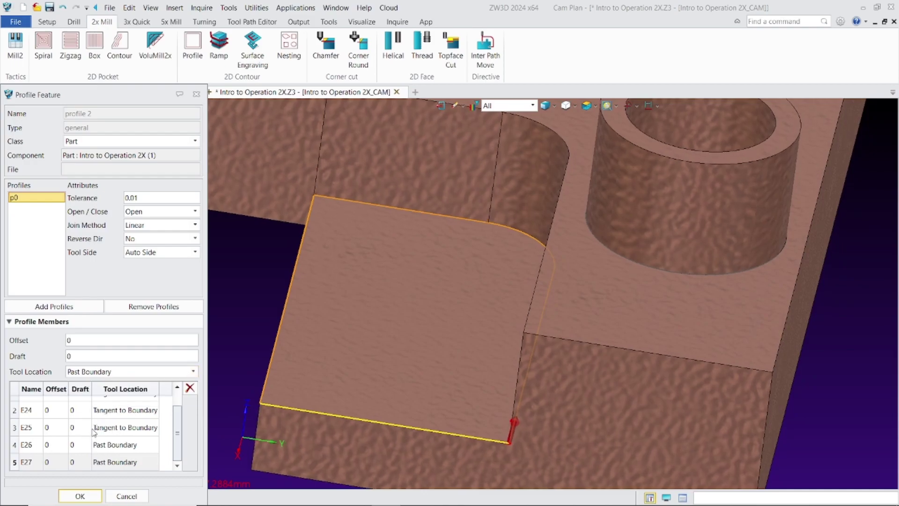
{"action": "left_click", "coordinate": [105, 409]}
{"action": "left_click", "coordinate": [112, 427]}
{"action": "left_click", "coordinate": [112, 448]}
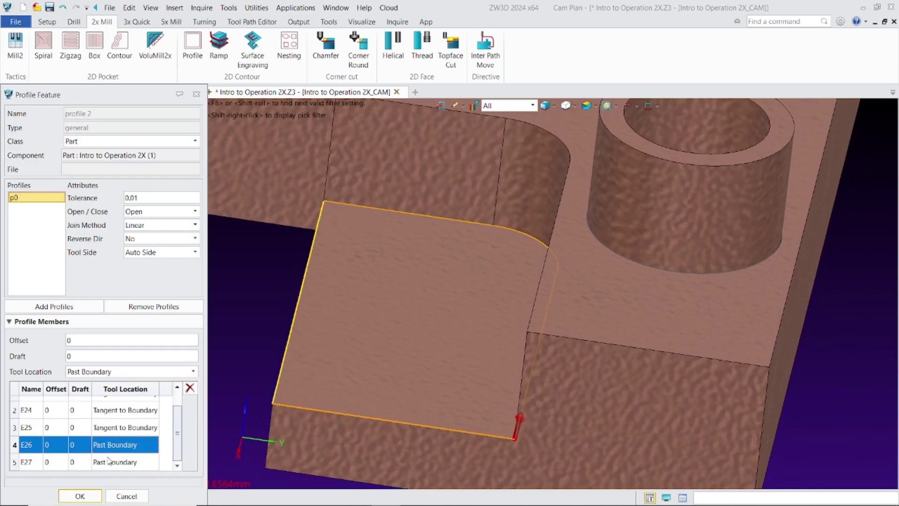
{"action": "left_click", "coordinate": [111, 462]}
{"action": "left_click", "coordinate": [112, 445]}
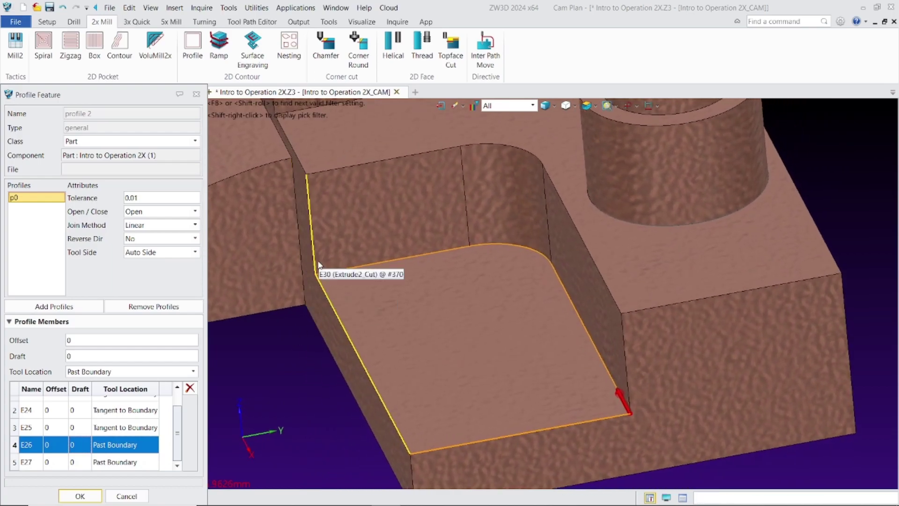
Close the profile 2 feature, display the Contourcut 1 toolpath and examine its passes along the pocket's walls and open edges
{"action": "left_click", "coordinate": [194, 95]}
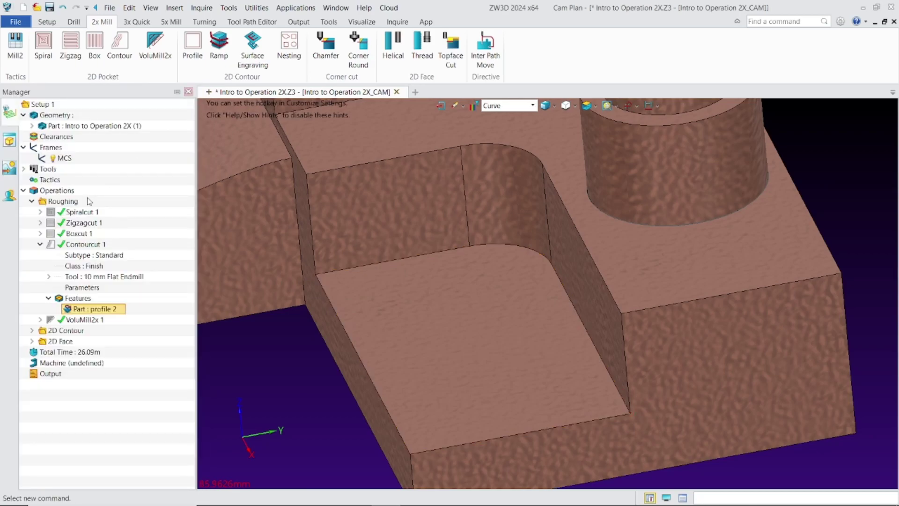
{"action": "left_click", "coordinate": [51, 246]}
{"action": "left_click", "coordinate": [237, 363]}
{"action": "middle_click_drag", "start_coordinate": [237, 363], "coordinate": [221, 257]}
{"action": "scroll", "coordinate": [220, 256], "scroll_direction": "up", "scroll_amount": 1}
{"action": "right_click_drag", "start_coordinate": [221, 257], "coordinate": [342, 173]}
{"action": "scroll", "coordinate": [254, 157], "scroll_direction": "up", "scroll_amount": 2}
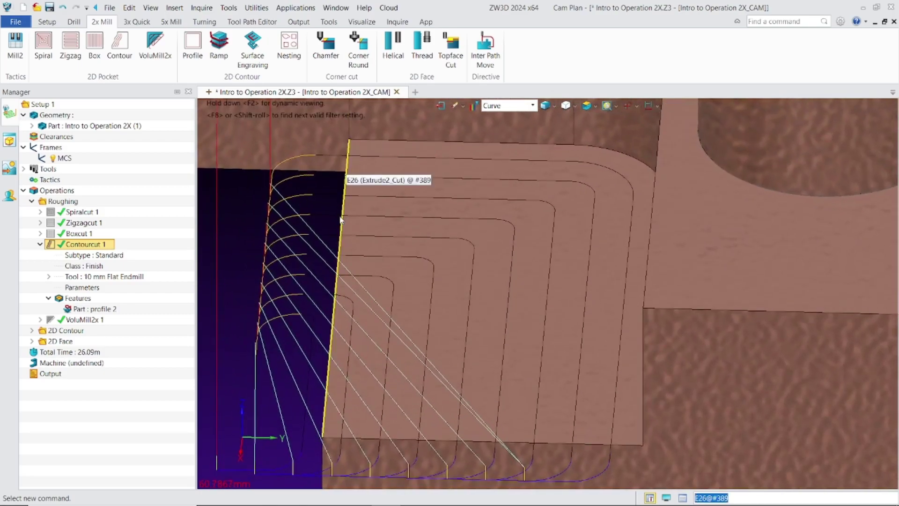
{"action": "left_click", "coordinate": [335, 305]}
{"action": "right_click_drag", "start_coordinate": [336, 305], "coordinate": [321, 405]}
Play the Contourcut 1 toolpath verification with the tool moving through the open pocket, and close it
{"action": "left_click", "coordinate": [69, 244]}
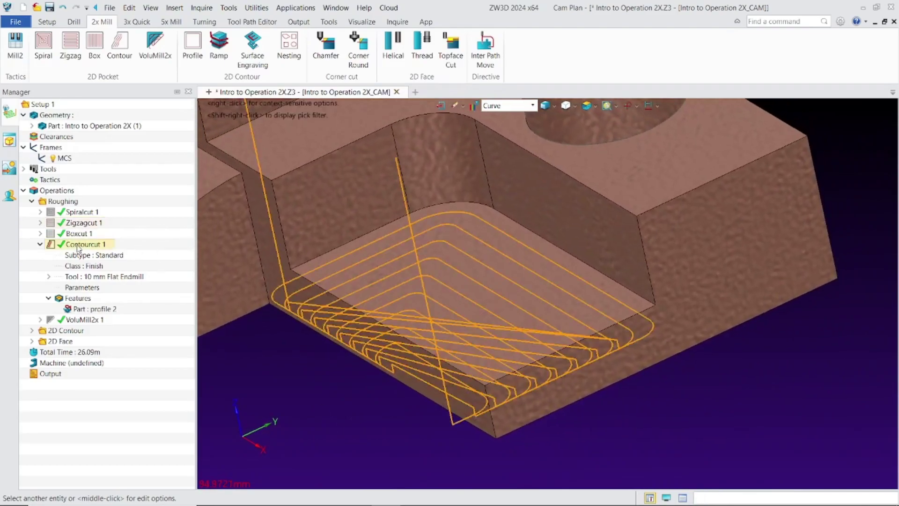
{"action": "right_click", "coordinate": [71, 244]}
{"action": "left_click", "coordinate": [96, 151]}
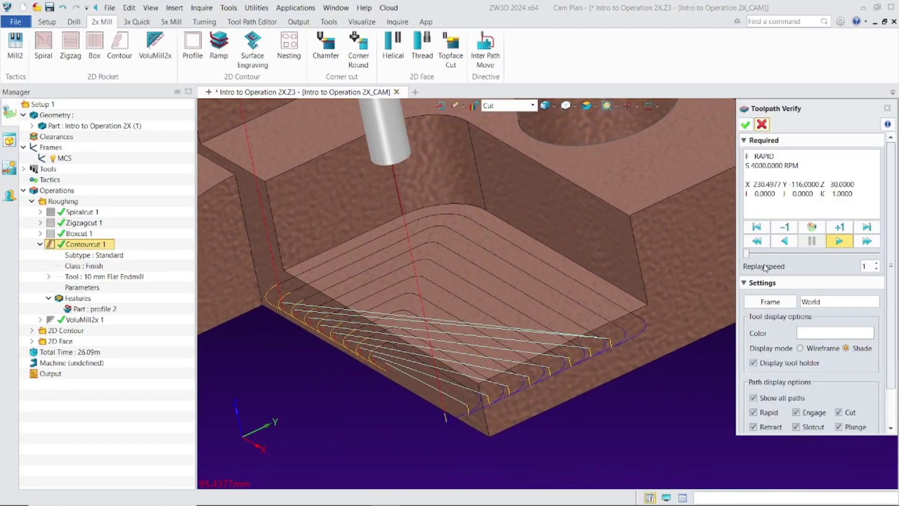
{"action": "left_click", "coordinate": [838, 241]}
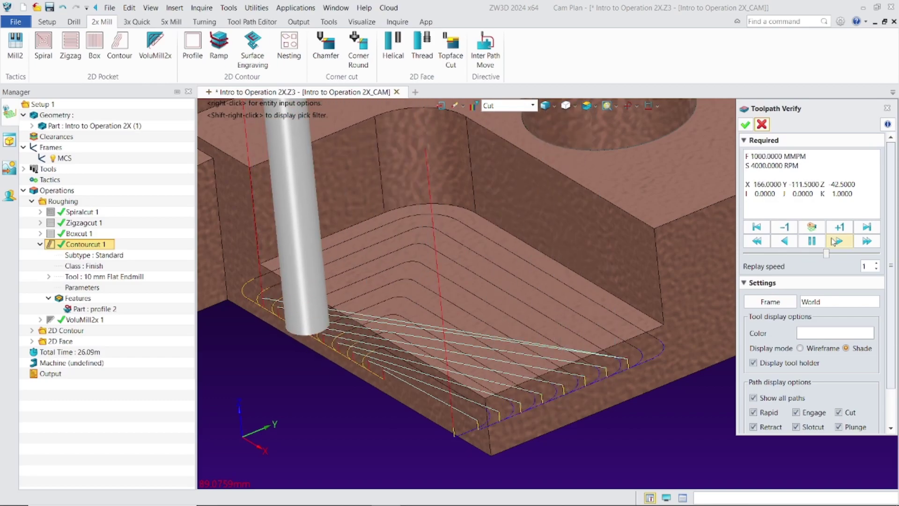
{"action": "left_click", "coordinate": [762, 124]}
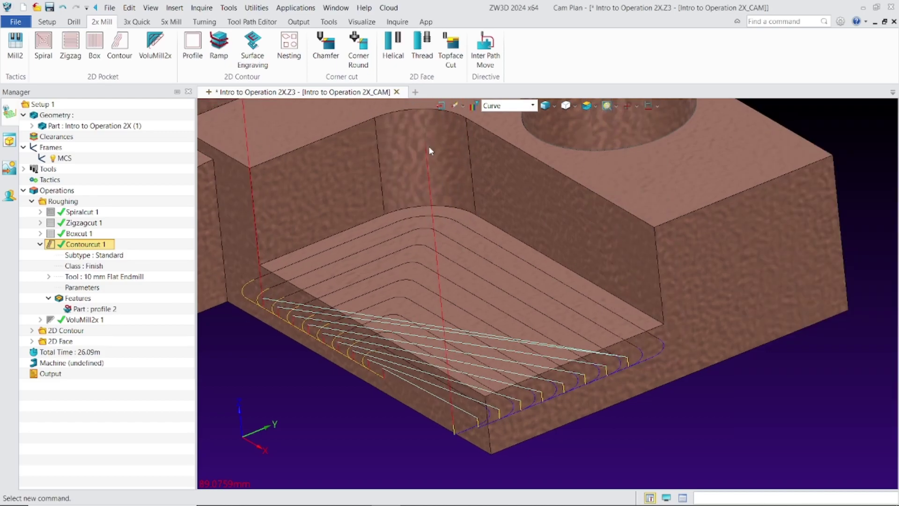
Hide the Contourcut 1 toolpath, collapse that operation and expand VoluMill2x 1
{"action": "scroll", "coordinate": [368, 324], "scroll_direction": "down", "scroll_amount": 3}
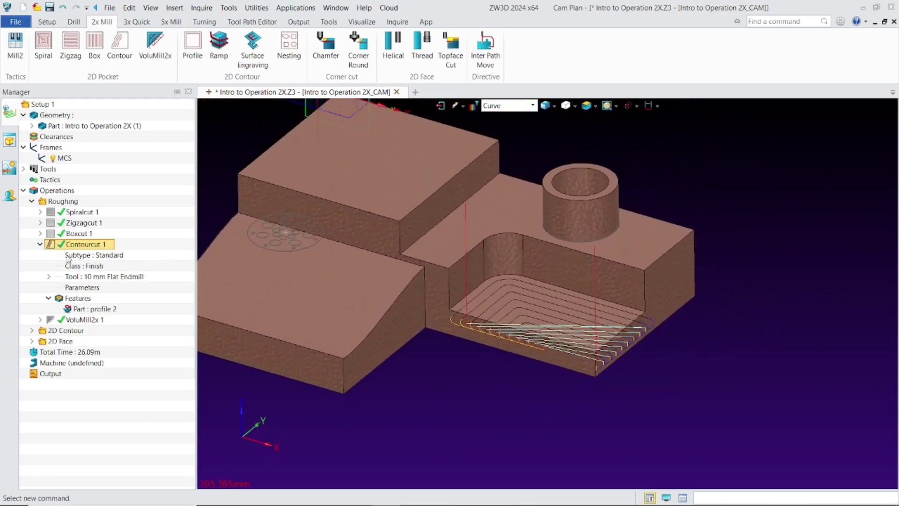
{"action": "left_click", "coordinate": [51, 245]}
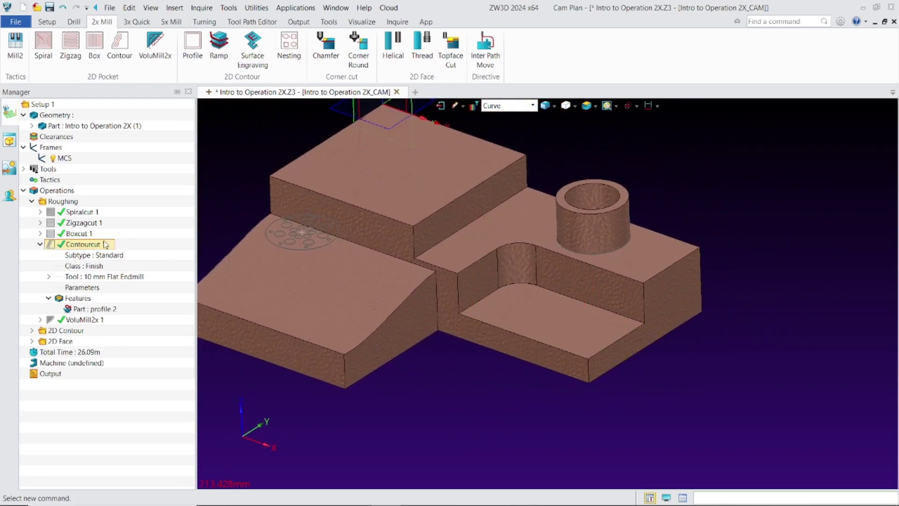
{"action": "left_click", "coordinate": [40, 244]}
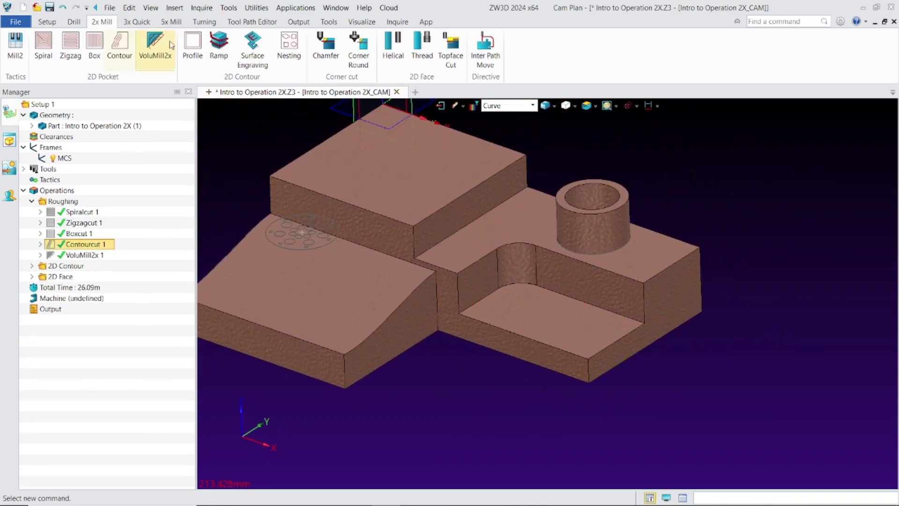
{"action": "left_click", "coordinate": [40, 255]}
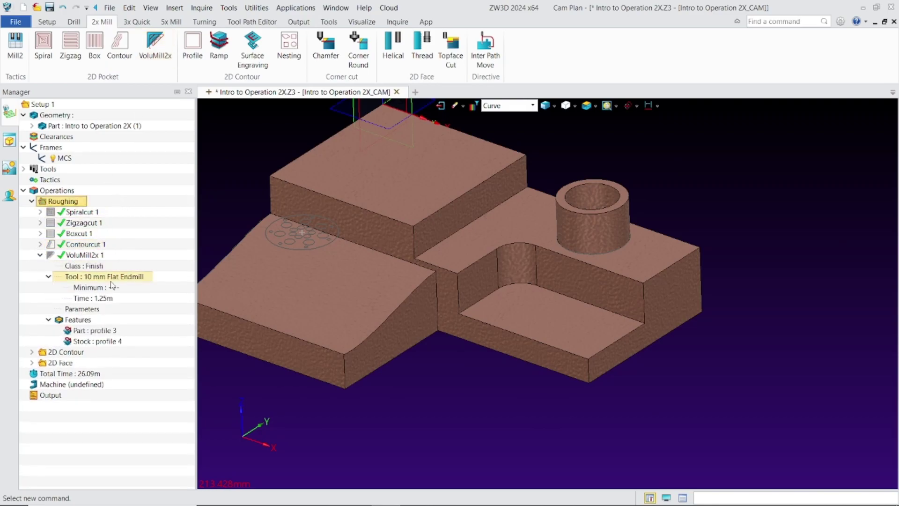
{"action": "left_click", "coordinate": [70, 255]}
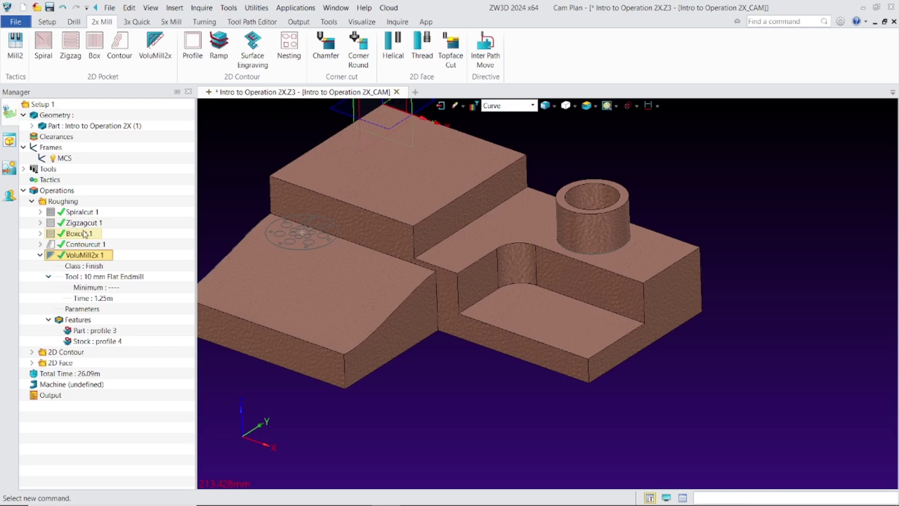
Open the Contourcut 1 parameters and review its tolerance, stepover and stepdown settings
{"action": "double_click", "coordinate": [89, 246]}
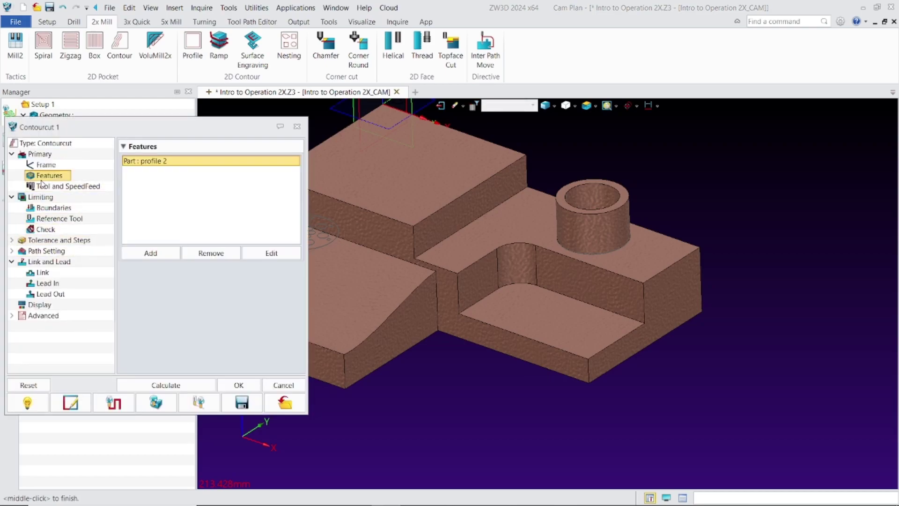
{"action": "left_click_drag", "start_coordinate": [60, 134], "coordinate": [107, 108]}
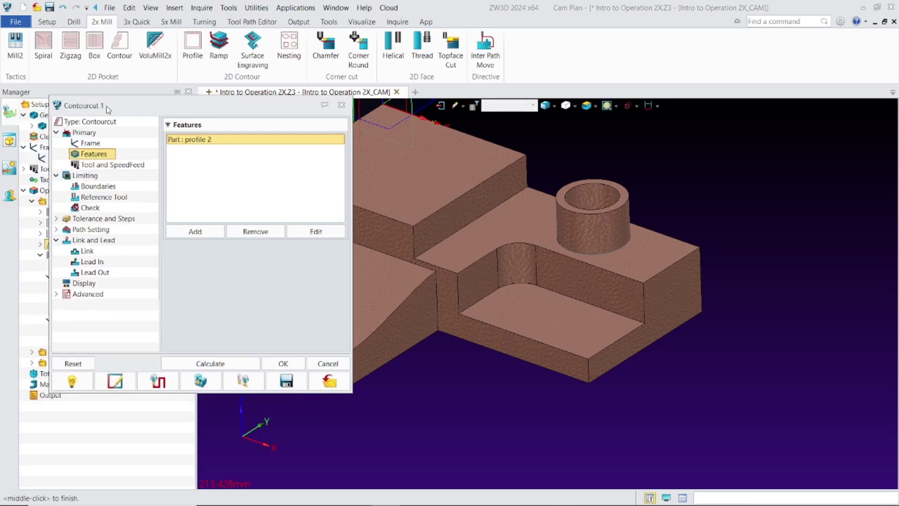
{"action": "left_click", "coordinate": [94, 218]}
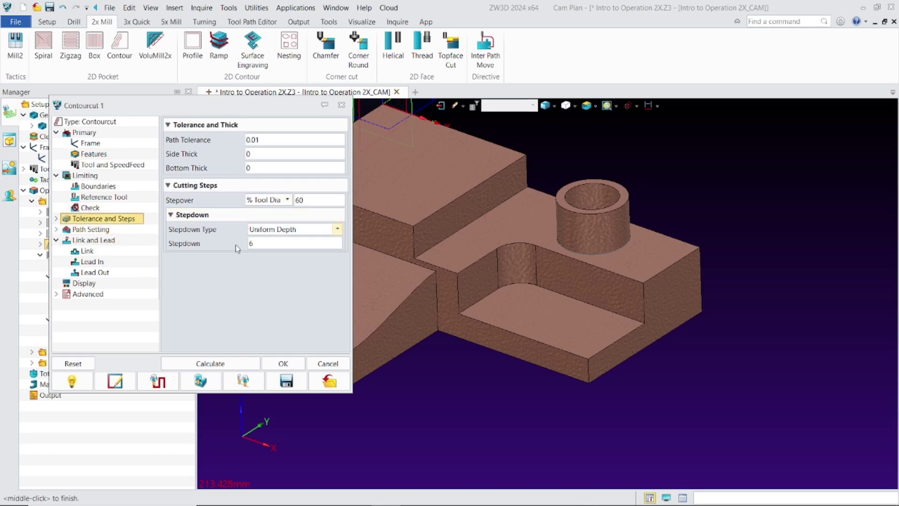
{"action": "left_click", "coordinate": [340, 104]}
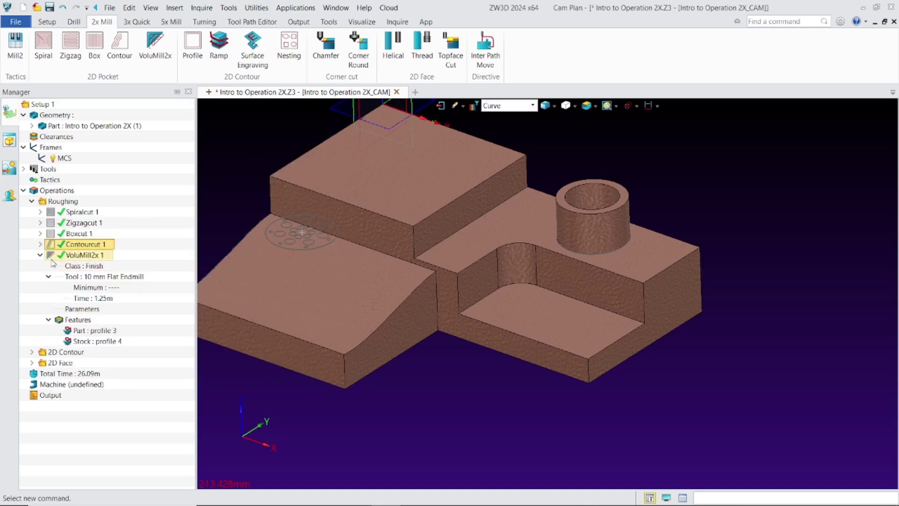
Open the VoluMill2x 1 parameters and review its tolerance, stepover and maximum stepdown settings for comparison
{"action": "double_click", "coordinate": [71, 256]}
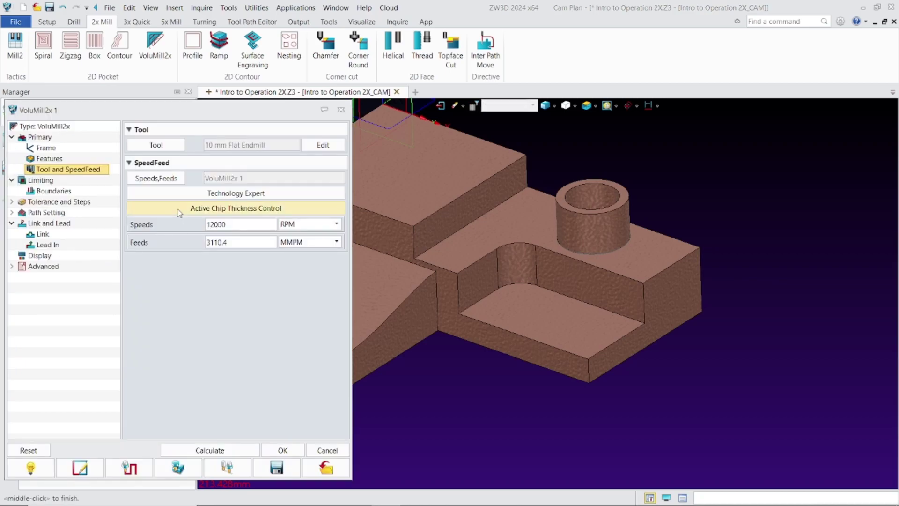
{"action": "left_click", "coordinate": [59, 203]}
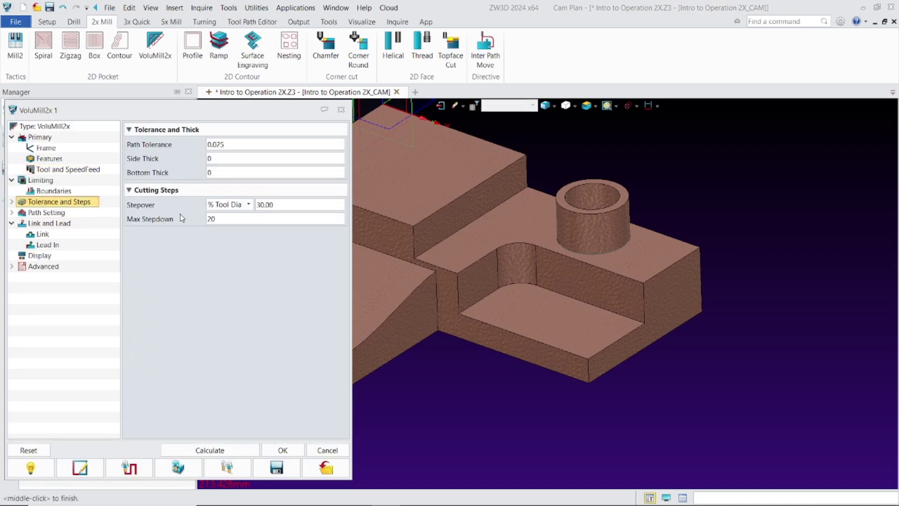
{"action": "mouse_move", "coordinate": [205, 226]}
Review the Technology Expert's recommended cutting parameters for VoluMill2x 1, leaving both dialogs without applying anything
{"action": "left_click", "coordinate": [49, 170]}
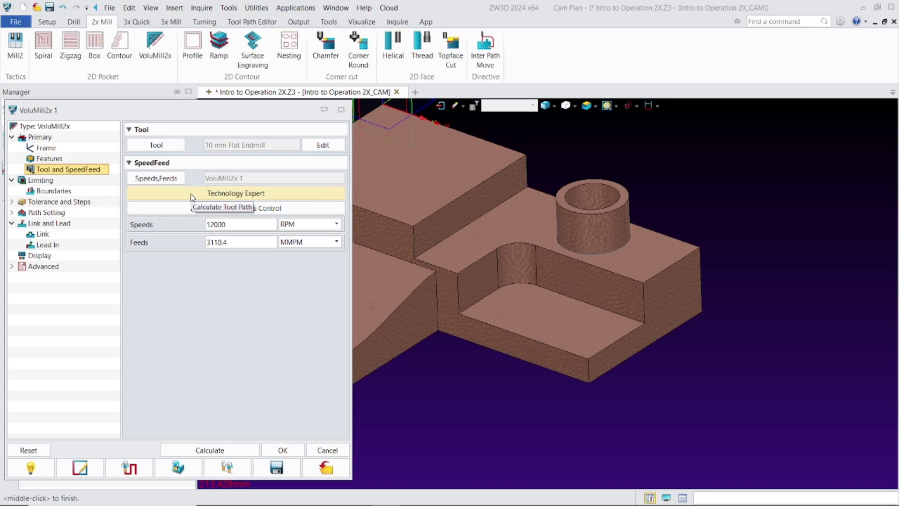
{"action": "left_click", "coordinate": [191, 194]}
{"action": "left_click_drag", "start_coordinate": [271, 207], "coordinate": [91, 209]}
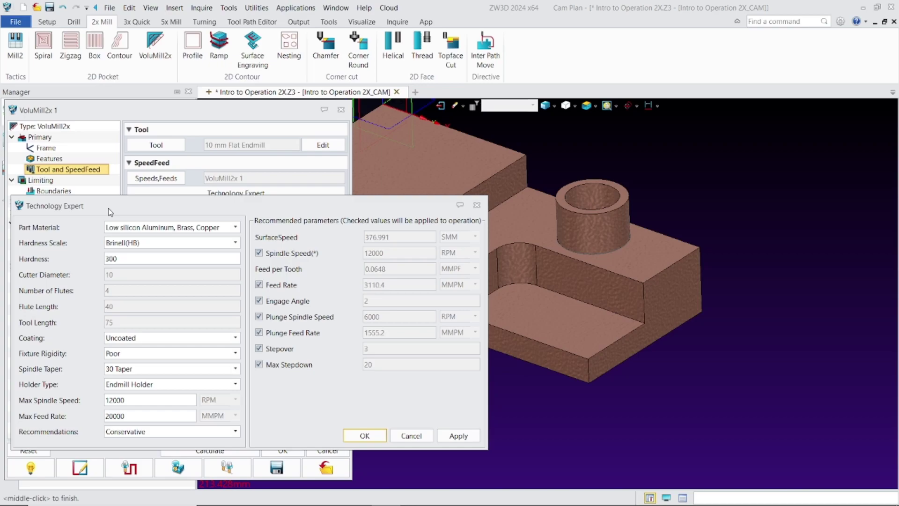
{"action": "left_click", "coordinate": [429, 437]}
{"action": "left_click", "coordinate": [343, 110]}
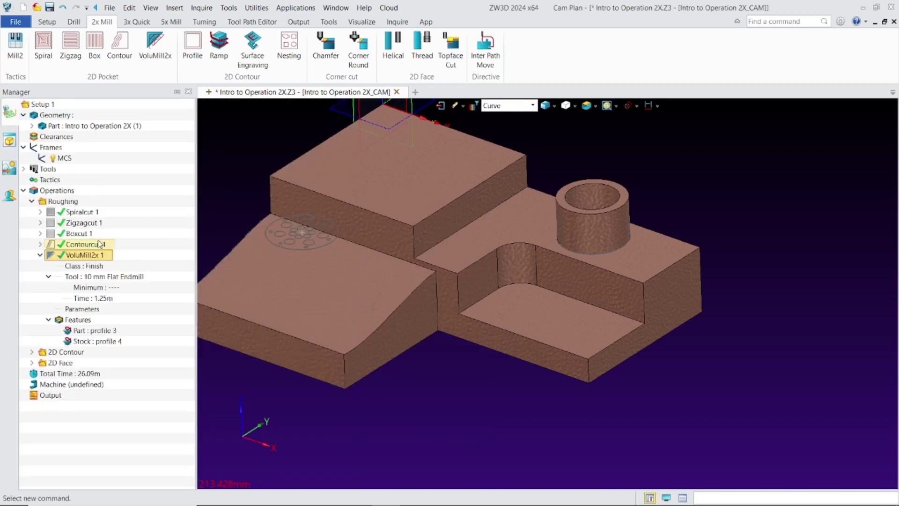
Display the VoluMill2x 1 toolpath and examine its curved passes across the open pocket floor
{"action": "left_click", "coordinate": [51, 255]}
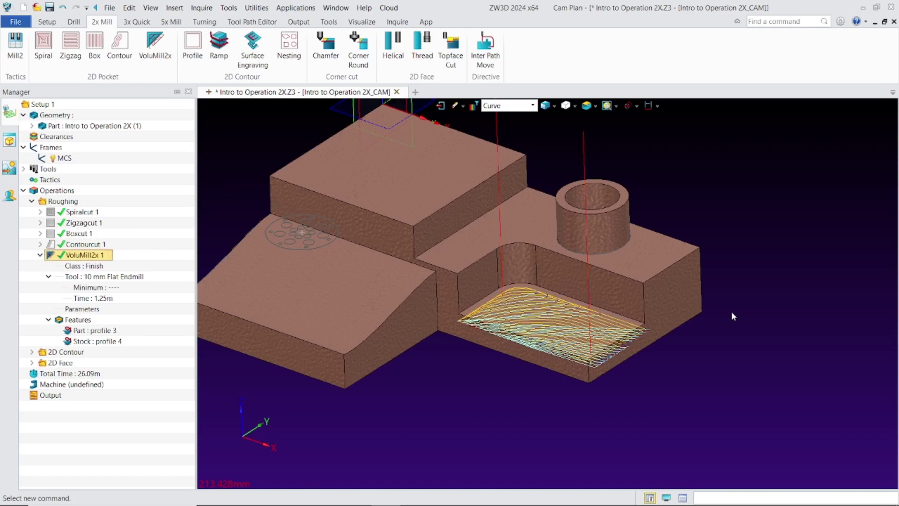
{"action": "scroll", "coordinate": [757, 305], "scroll_direction": "up", "scroll_amount": 3}
{"action": "scroll", "coordinate": [819, 228], "scroll_direction": "up", "scroll_amount": 5}
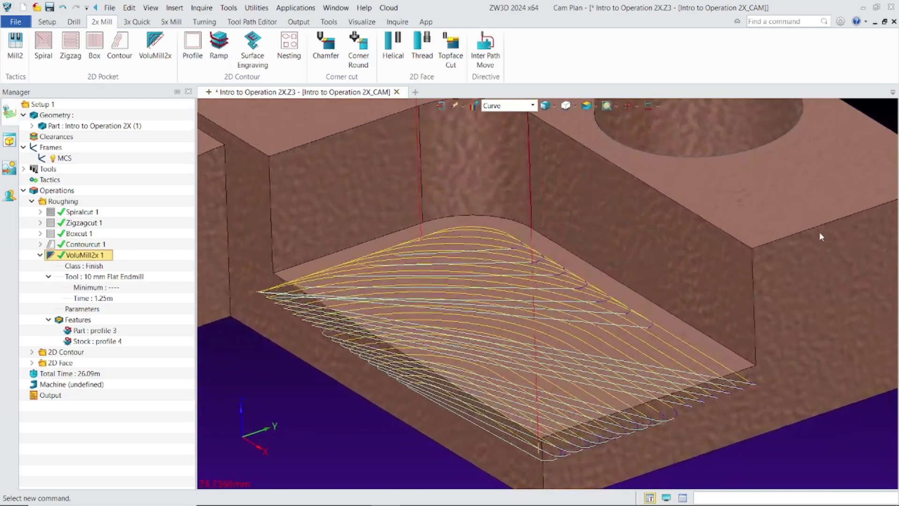
{"action": "right_click_drag", "start_coordinate": [807, 425], "coordinate": [355, 407]}
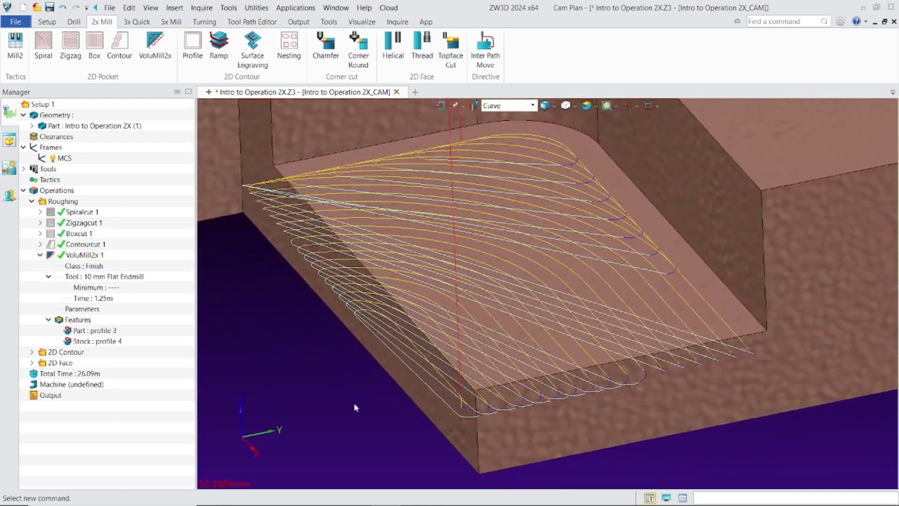
Start toolpath verification for VoluMill2x 1 and place the tool near the start of the path at the pocket's outer corner
{"action": "right_click", "coordinate": [83, 255]}
{"action": "left_click", "coordinate": [107, 151]}
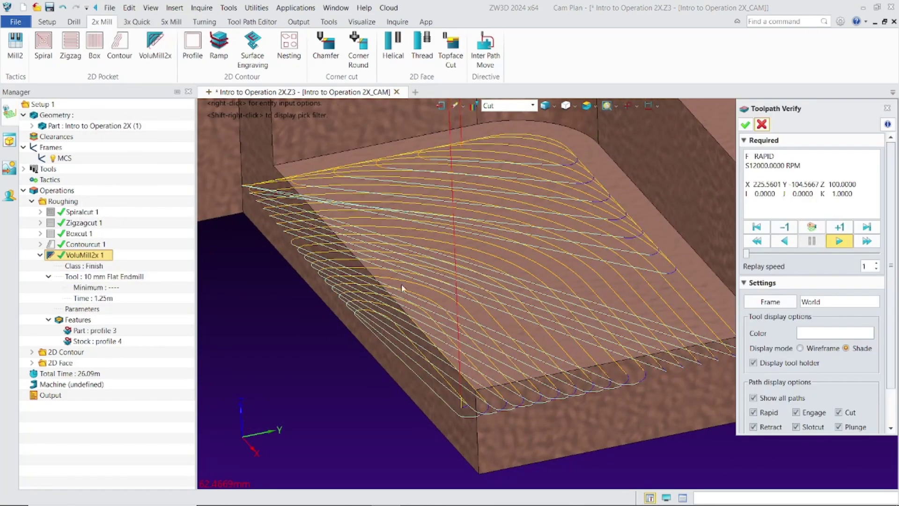
{"action": "scroll", "coordinate": [614, 300], "scroll_direction": "down", "scroll_amount": 2}
{"action": "right_click_drag", "start_coordinate": [618, 309], "coordinate": [612, 264]}
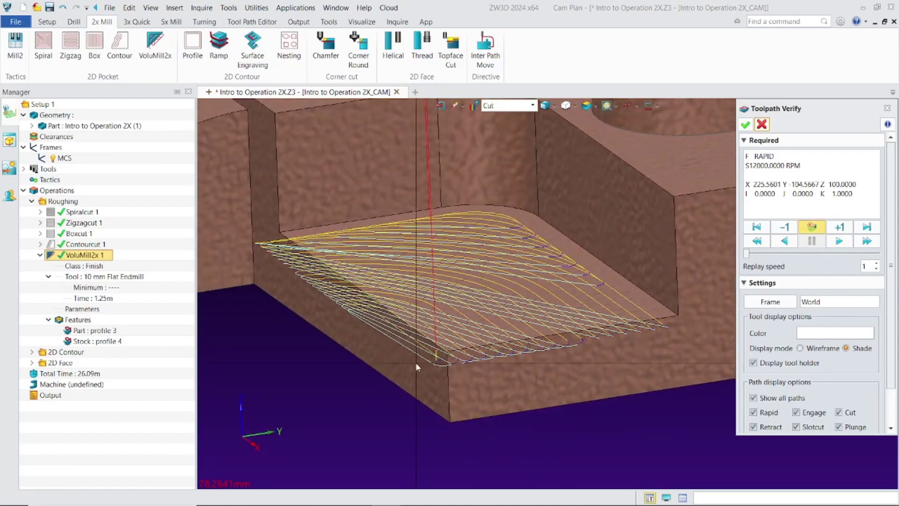
{"action": "left_click", "coordinate": [435, 359]}
{"action": "scroll", "coordinate": [435, 359], "scroll_direction": "down", "scroll_amount": 2}
{"action": "right_click_drag", "start_coordinate": [434, 359], "coordinate": [475, 414]}
{"action": "scroll", "coordinate": [436, 398], "scroll_direction": "up", "scroll_amount": 1}
{"action": "scroll", "coordinate": [436, 398], "scroll_direction": "up", "scroll_amount": 1}
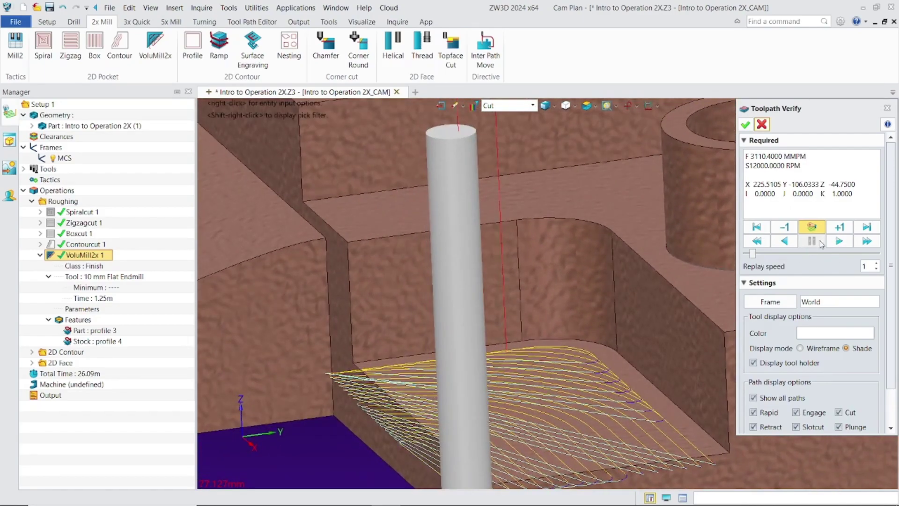
Play the VoluMill2x 1 simulation, jump ahead toward the end to watch the feed rate vary, and close the verification
{"action": "left_click", "coordinate": [839, 240]}
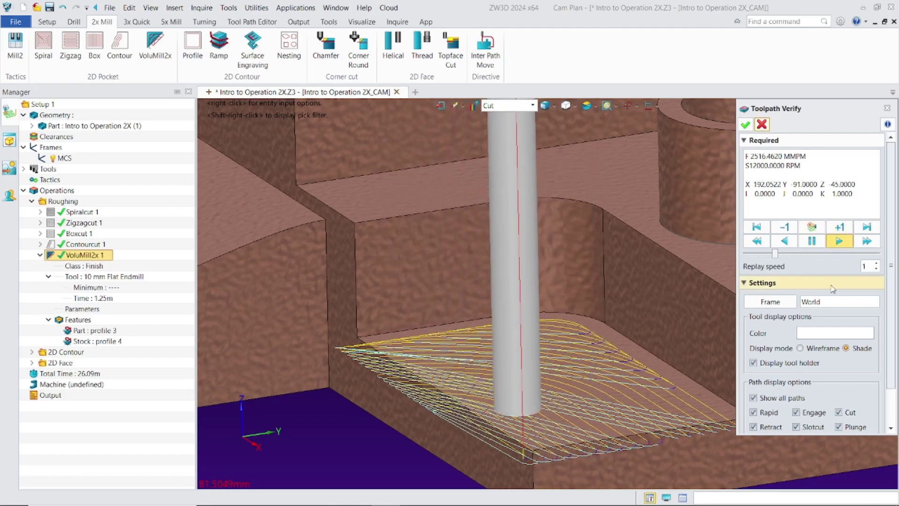
{"action": "left_click_drag", "start_coordinate": [782, 257], "coordinate": [857, 257]}
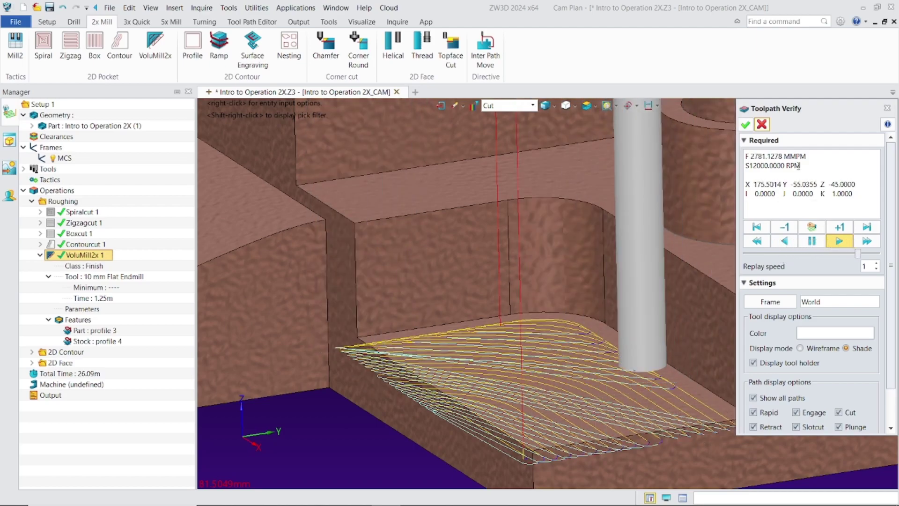
{"action": "left_click", "coordinate": [762, 125]}
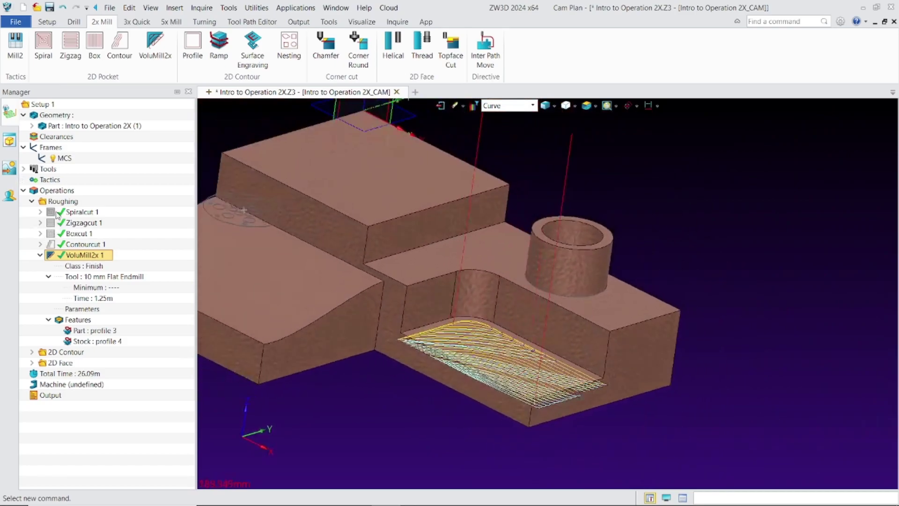
Display the Spiralcut 1, Zigzagcut 1, Boxcut 1 and Contourcut 1 toolpaths alongside VoluMill2x 1
{"action": "left_click", "coordinate": [53, 213]}
{"action": "left_click", "coordinate": [70, 234]}
{"action": "left_click", "coordinate": [79, 244]}
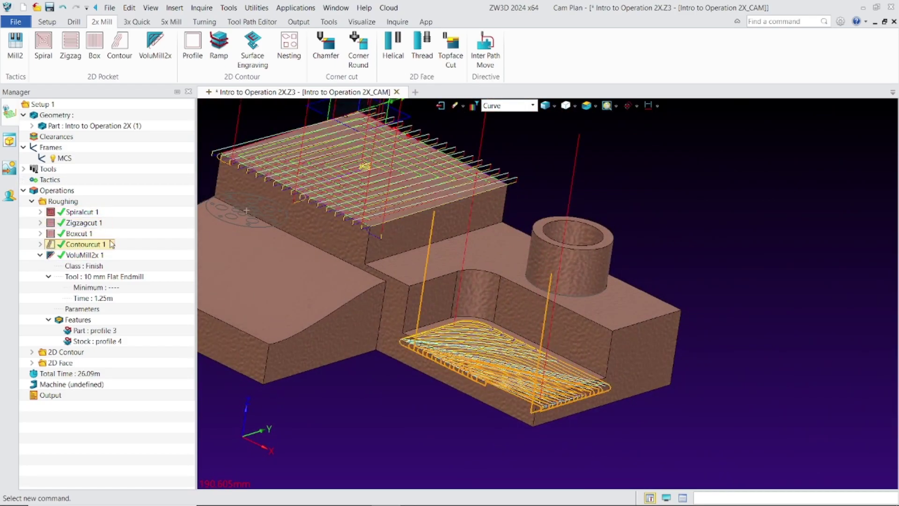